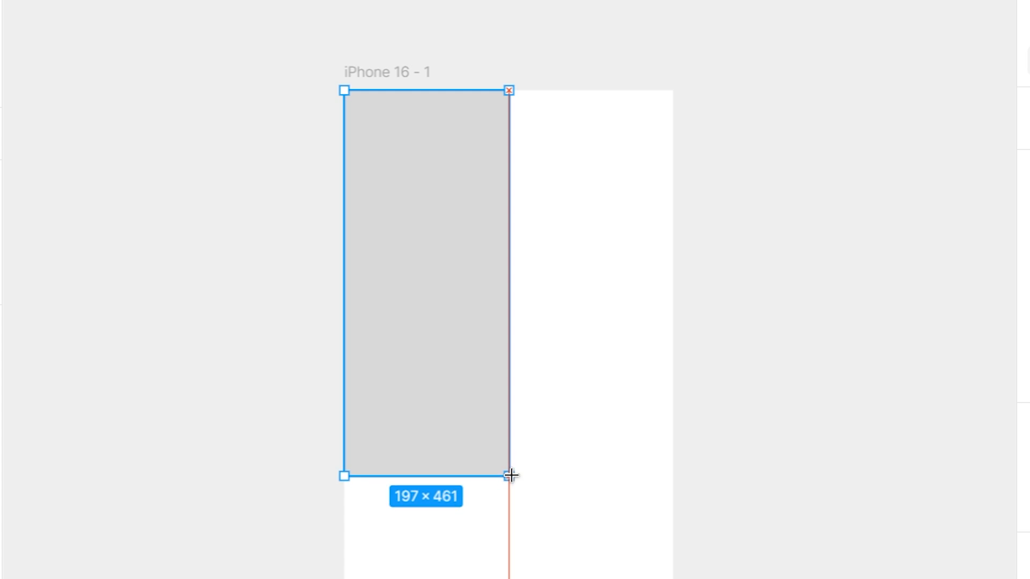
- Set the fill colour of the rectangle in the frame's upper-left half to 120233
scroll(489, 446, down, 3)
scroll(480, 456, up, 3)
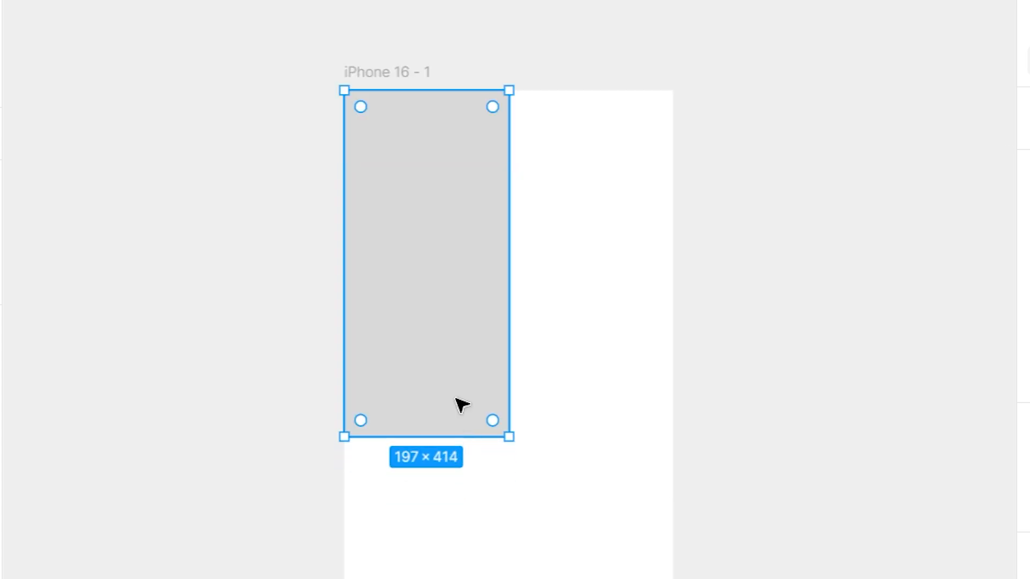
click(786, 270)
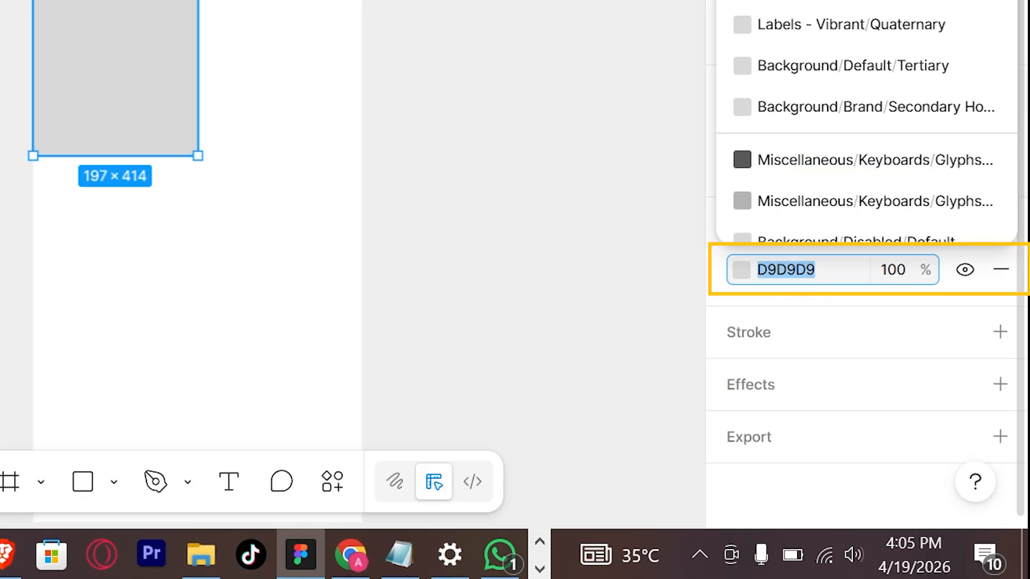
text(120233)
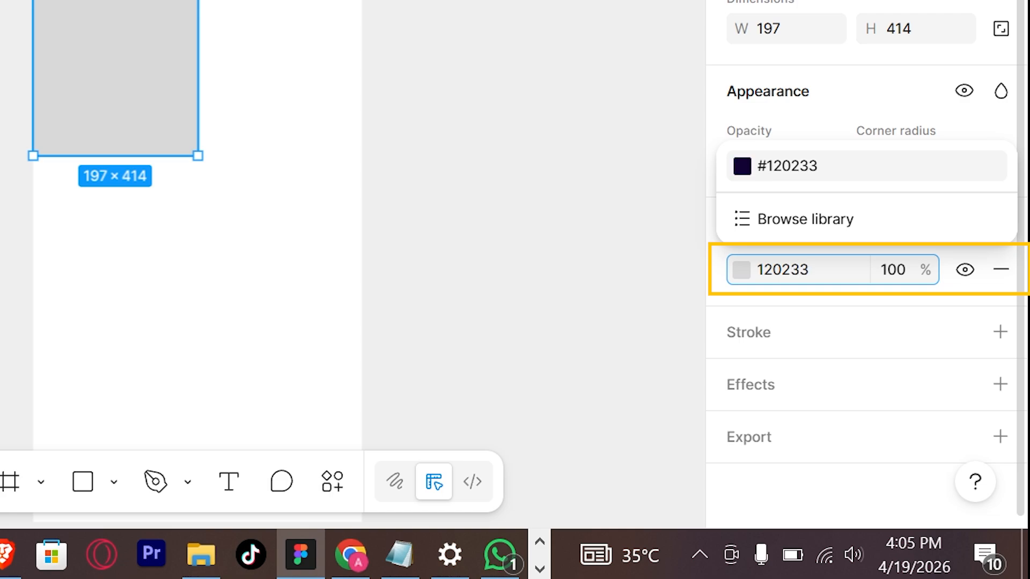
key(Return)
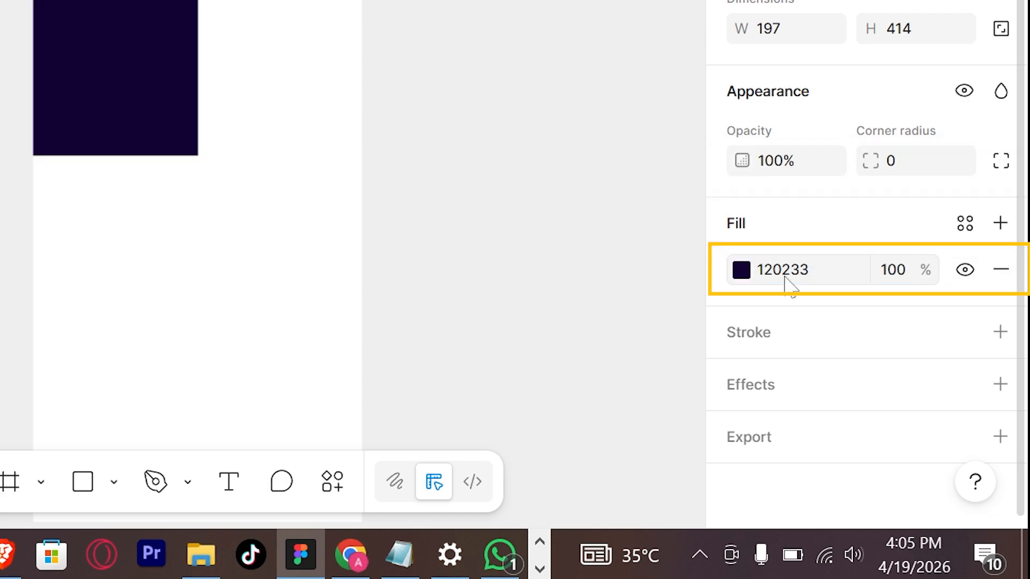
- Change the rectangle's fill to a linear gradient and orient it horizontally, with the lighter end at the right edge
click(743, 270)
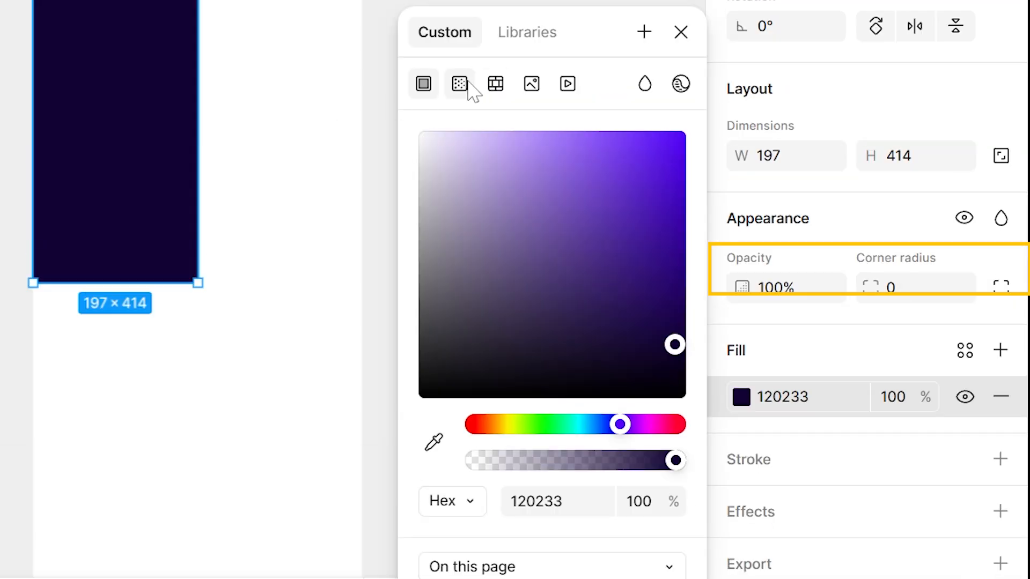
click(459, 83)
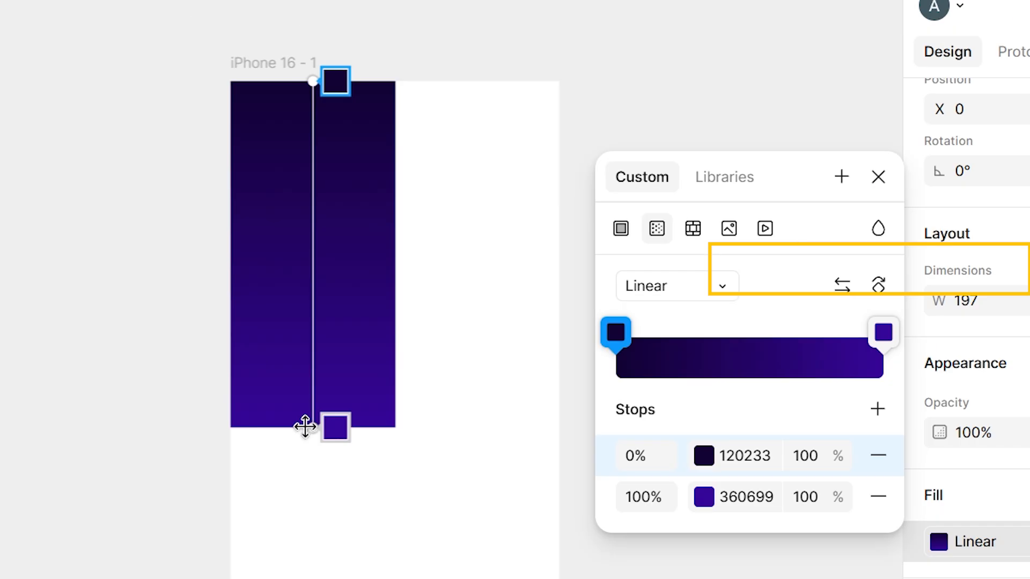
drag(115, 282, 191, 116)
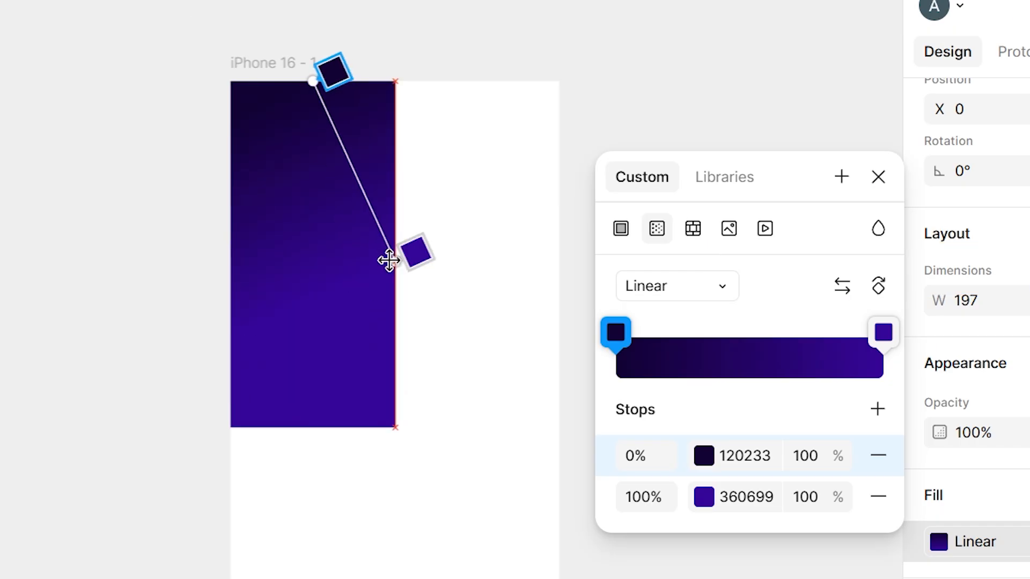
drag(310, 84, 265, 219)
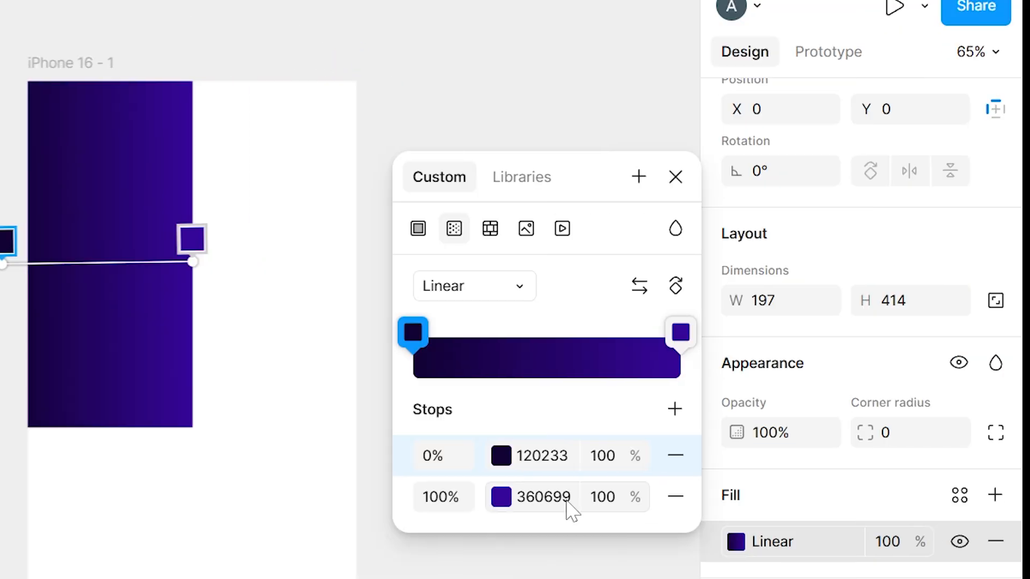
- Set the colour of the gradient's 100% stop to 99066D
click(746, 496)
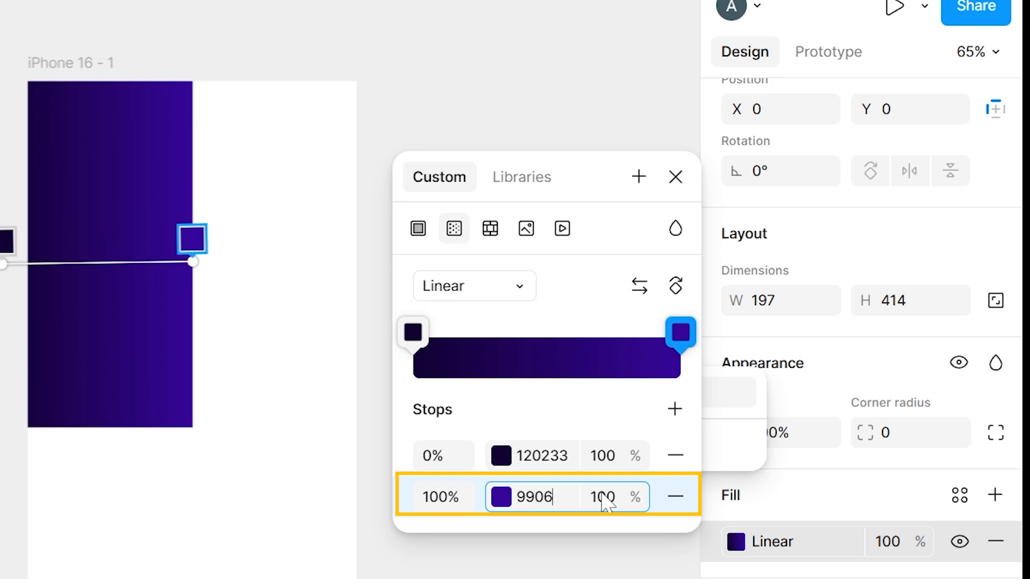
text(99066D)
key(Return)
key(Escape)
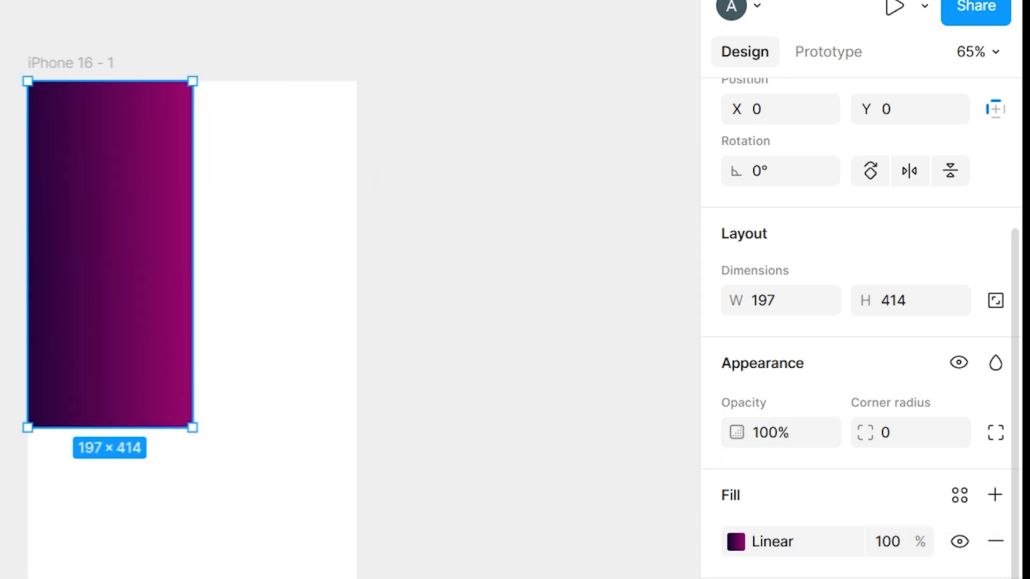
- Add an FFFFFF stroke to the rectangle, positioned outside and applied only to its right side
click(1012, 425)
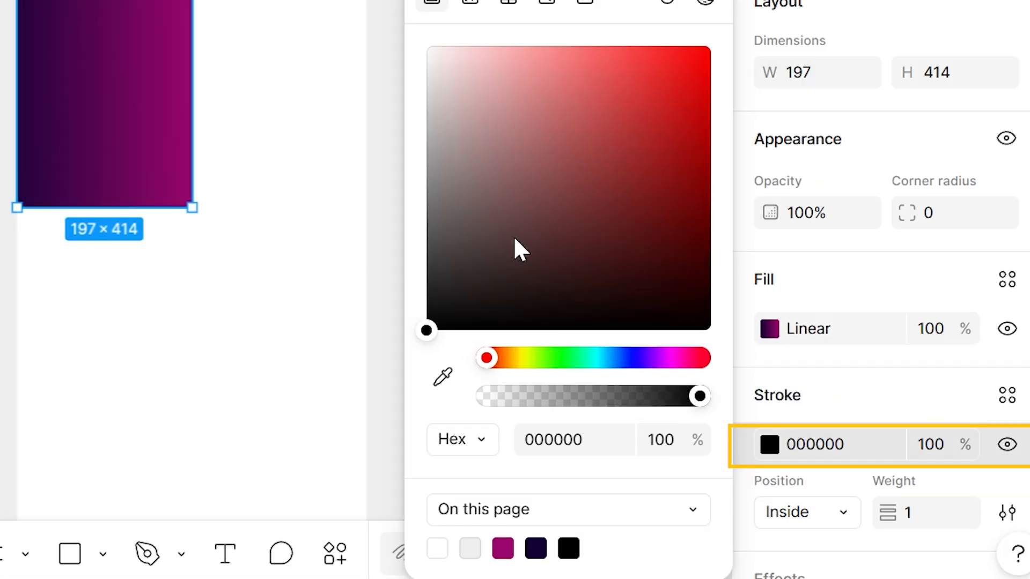
drag(513, 239, 426, 46)
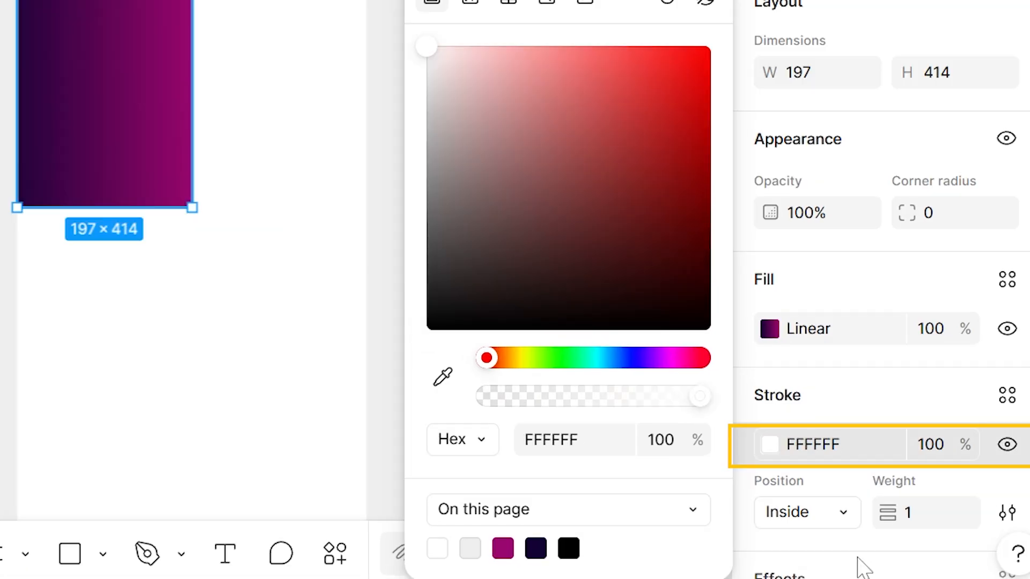
click(823, 506)
click(814, 545)
scroll(982, 488, down, 3)
click(1007, 383)
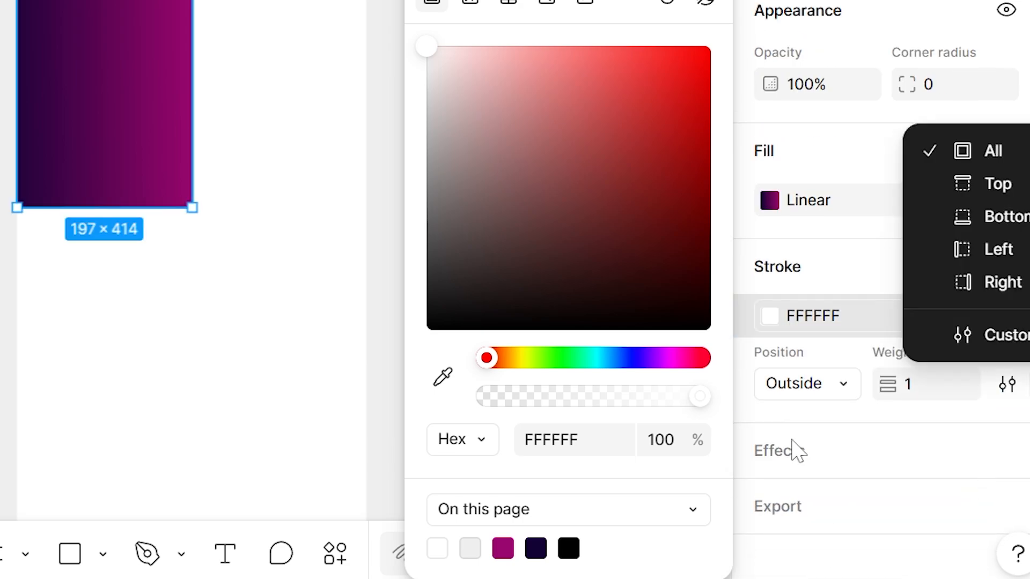
click(1002, 282)
click(102, 32)
- Duplicate the rectangle into the right half of the frame at X 197 and flip the copy horizontally
drag(456, 160, 559, 159)
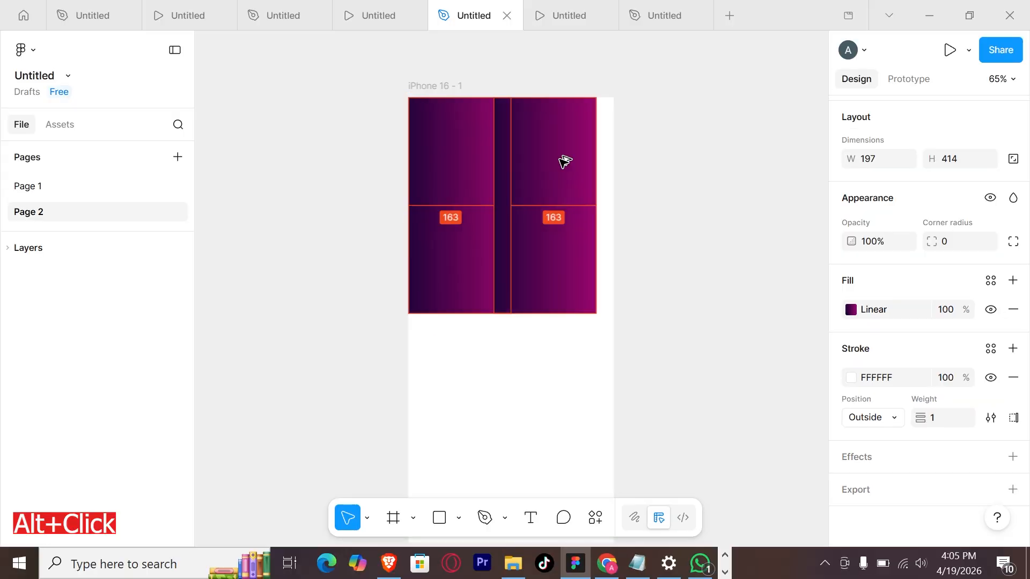
click(673, 249)
click(558, 209)
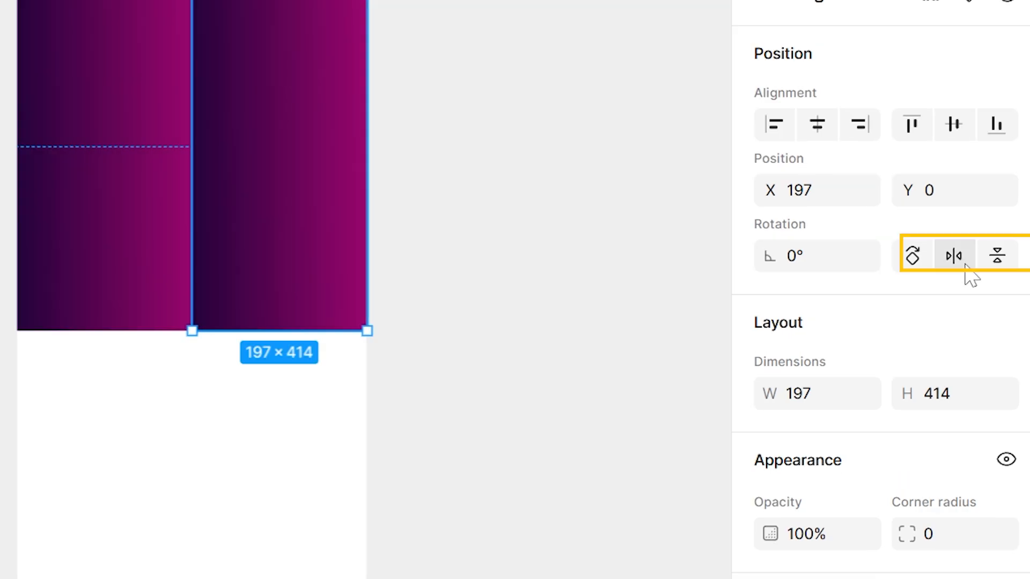
click(951, 269)
click(711, 227)
- Duplicate both rectangles below the originals at Y 415 and stretch the copies to a height of 437 to fill the frame
click(310, 158)
shift+click(171, 170)
drag(276, 158, 275, 555)
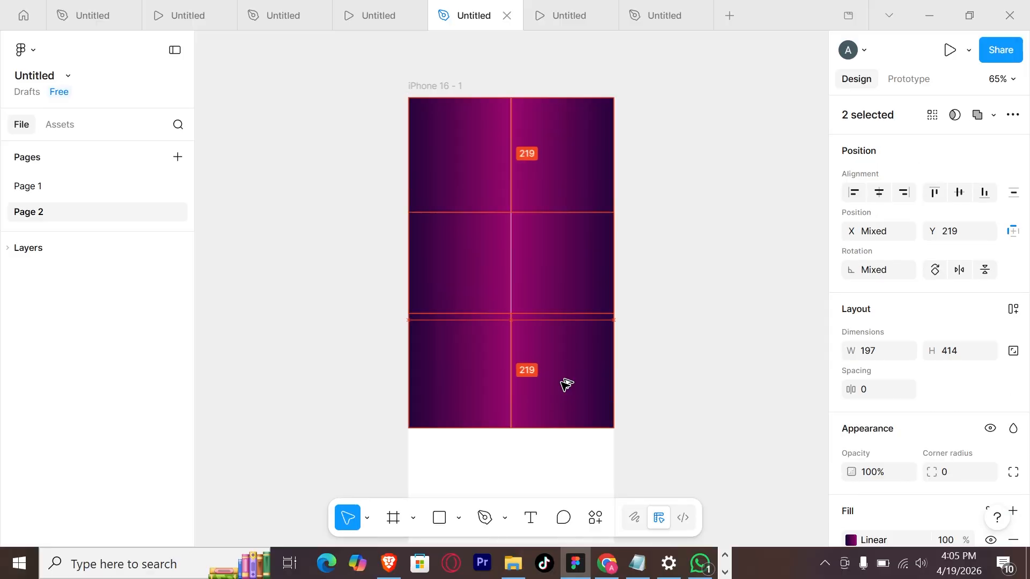
scroll(562, 437, down, 2)
drag(576, 346, 577, 315)
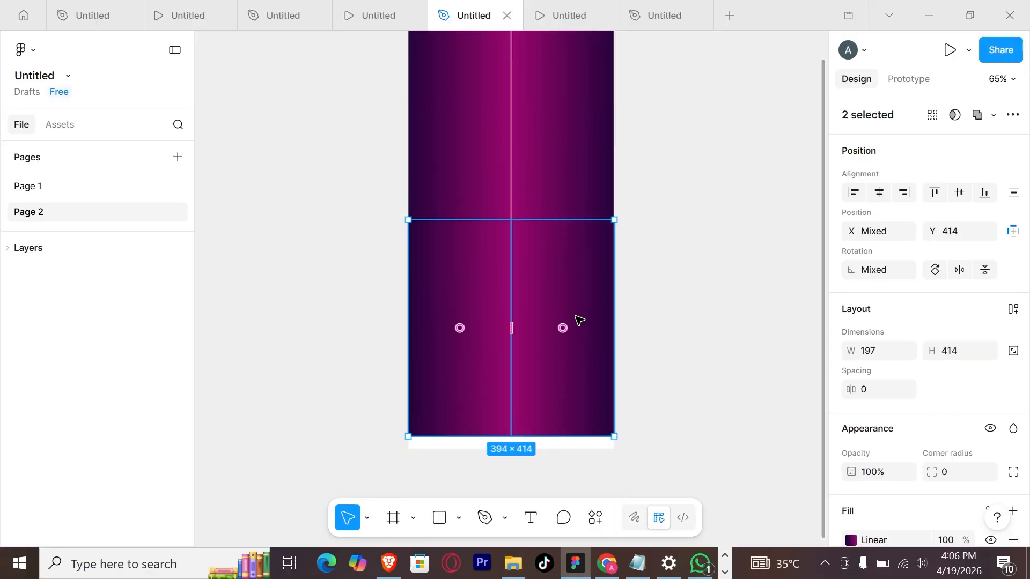
key(Down)
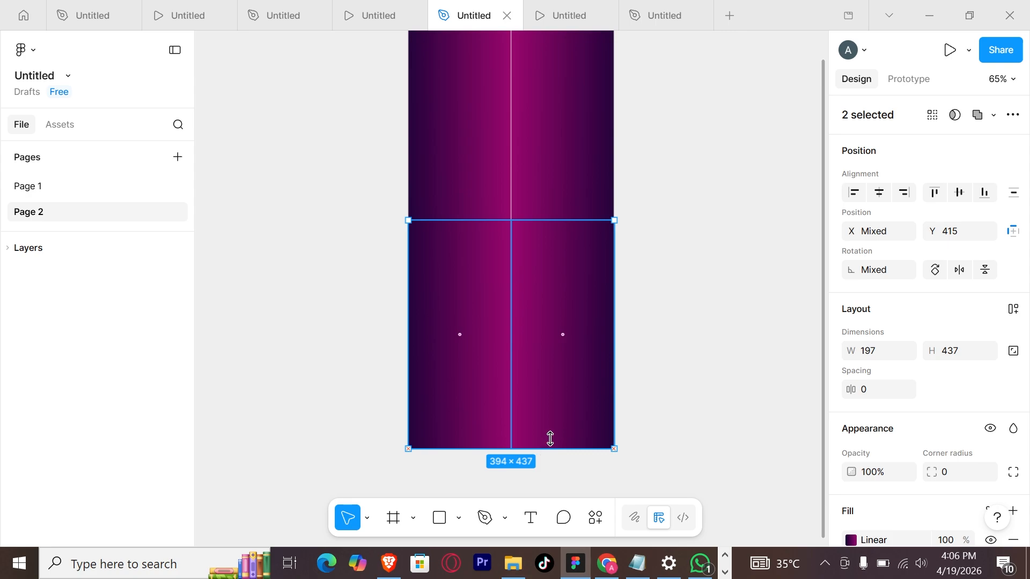
click(685, 260)
- Select the parent iPhone frame, expand its layers and rename it as "screen 1"
scroll(685, 259, down, 1)
scroll(667, 259, up, 3)
click(394, 223)
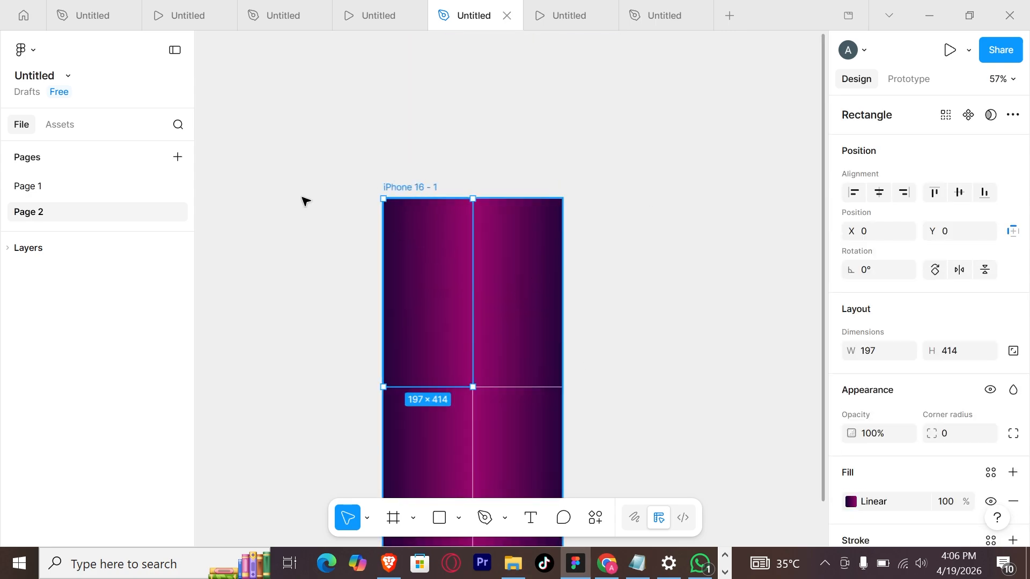
key(shift+Return)
click(11, 249)
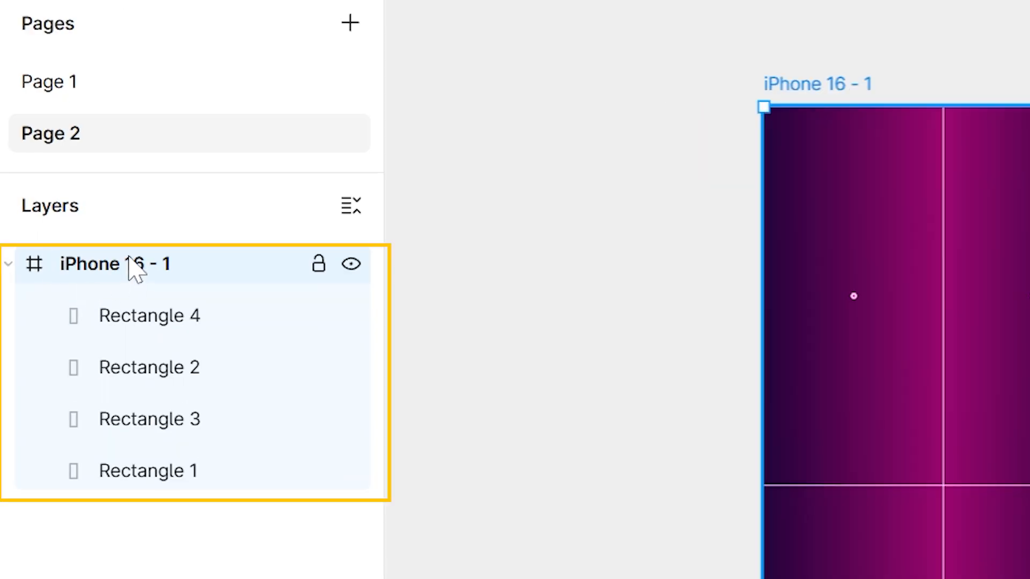
double_click(73, 277)
text(screen)
key(Return)
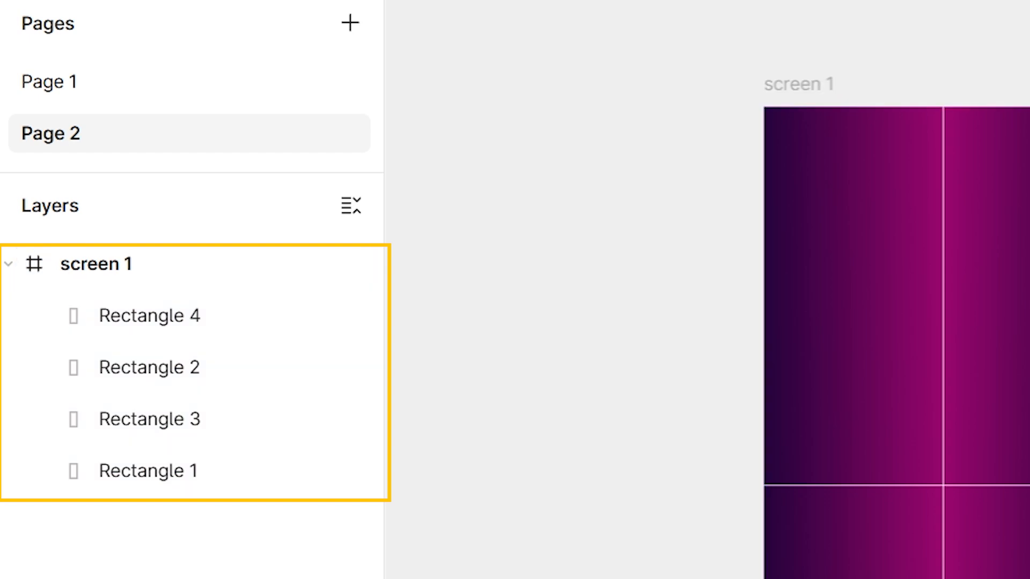
- Hide and lock all four rectangle layers inside the screen 1 frame
click(351, 315)
click(351, 367)
click(352, 419)
click(349, 472)
click(319, 471)
click(318, 419)
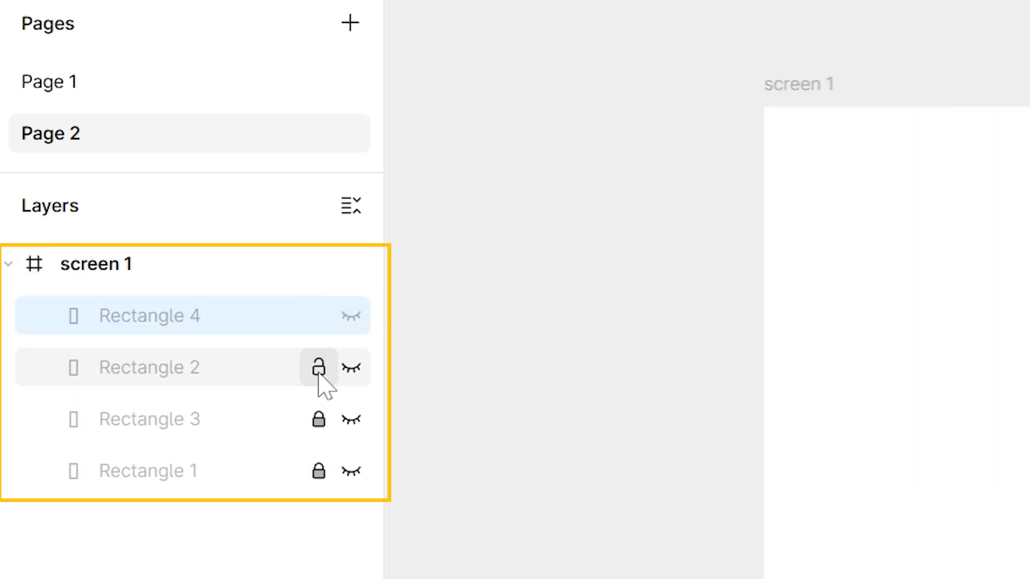
click(319, 369)
click(318, 316)
click(580, 301)
- Add the text "welcome" near the middle of the screen 1 frame with a font size of 32
scroll(915, 248, down, 4)
scroll(865, 482, up, 3)
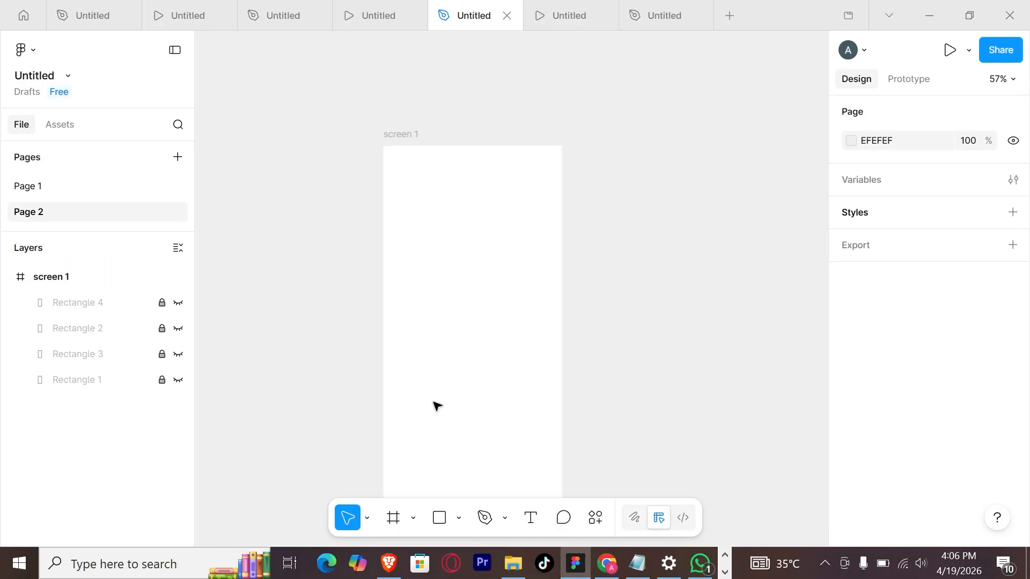
scroll(437, 406, up, 5)
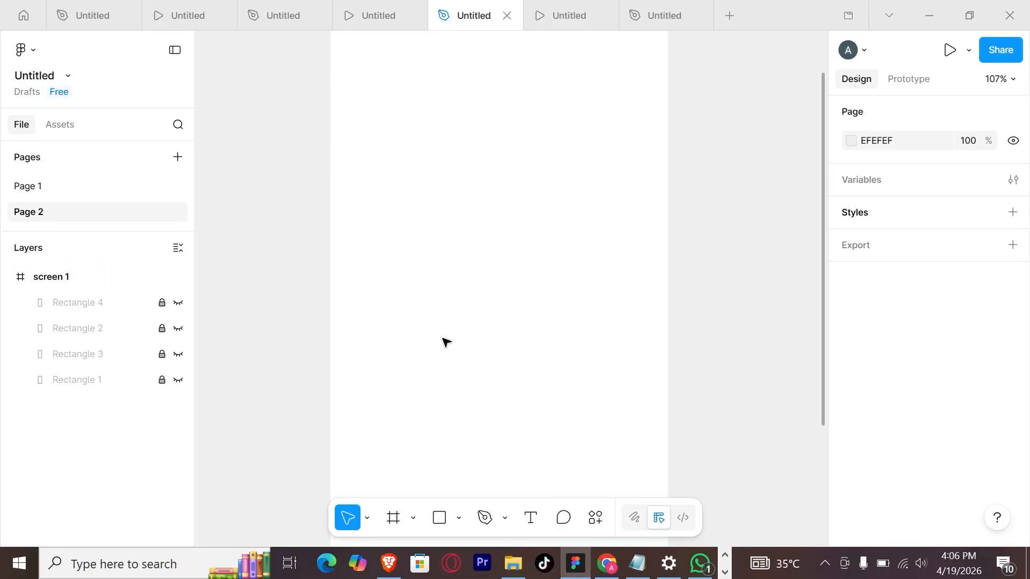
click(416, 267)
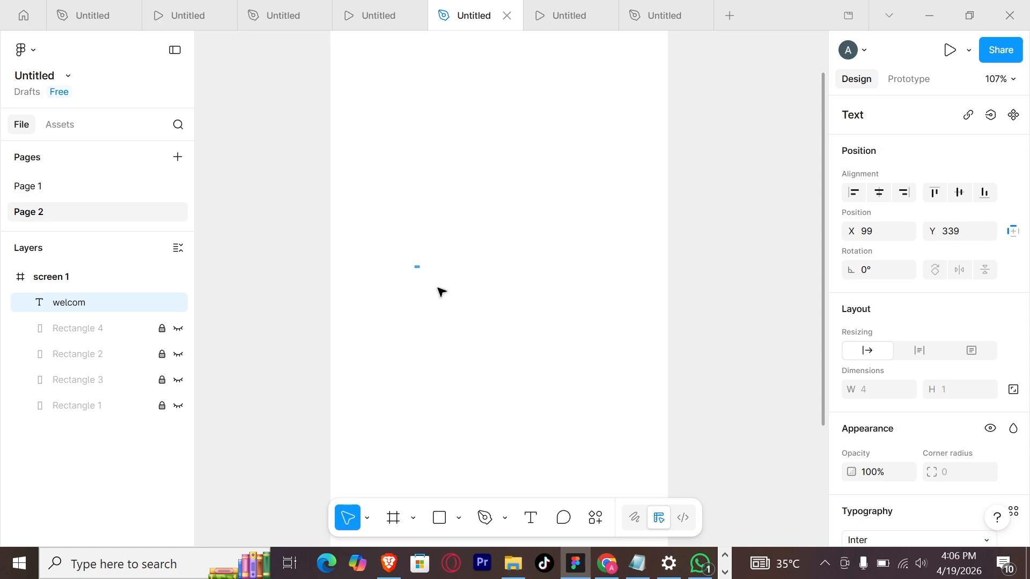
scroll(975, 195, down, 5)
click(956, 244)
text(32)
key(Return)
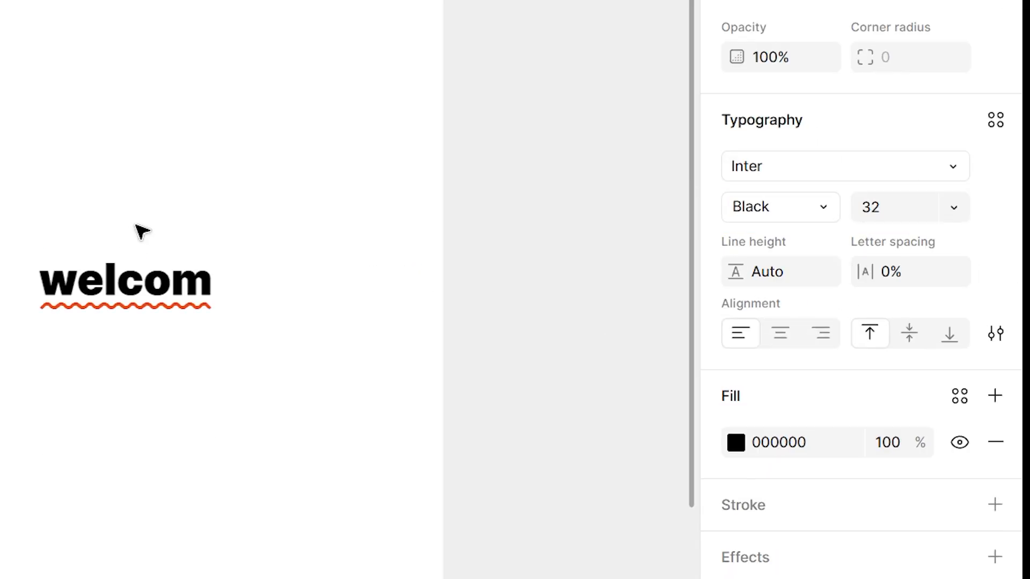
key(ctrl+a)
text(we)
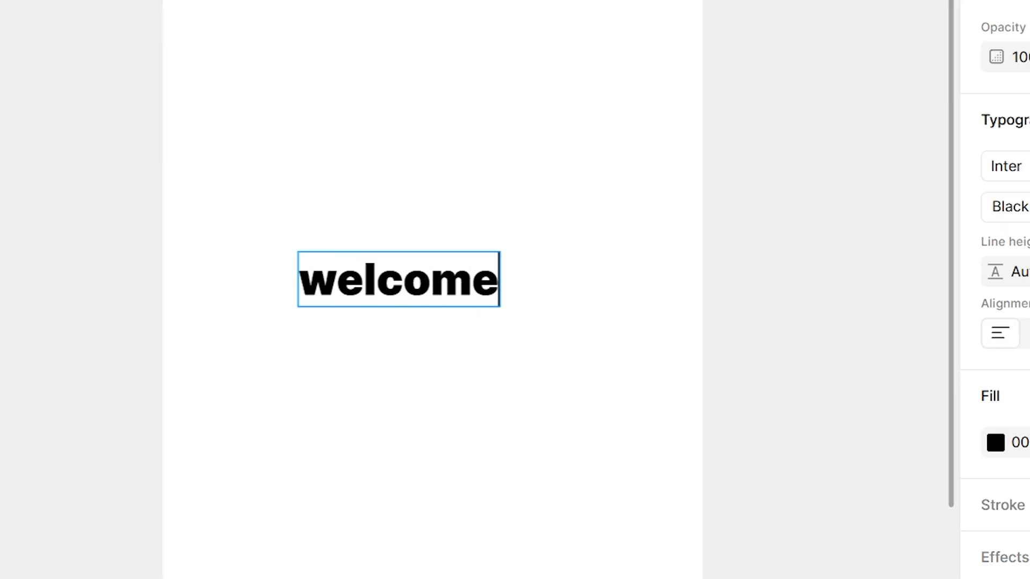
- Fill the "welcome" text with a linear gradient running from 99066D to the dark navy page colour 120233
key(ctrl+a)
click(995, 442)
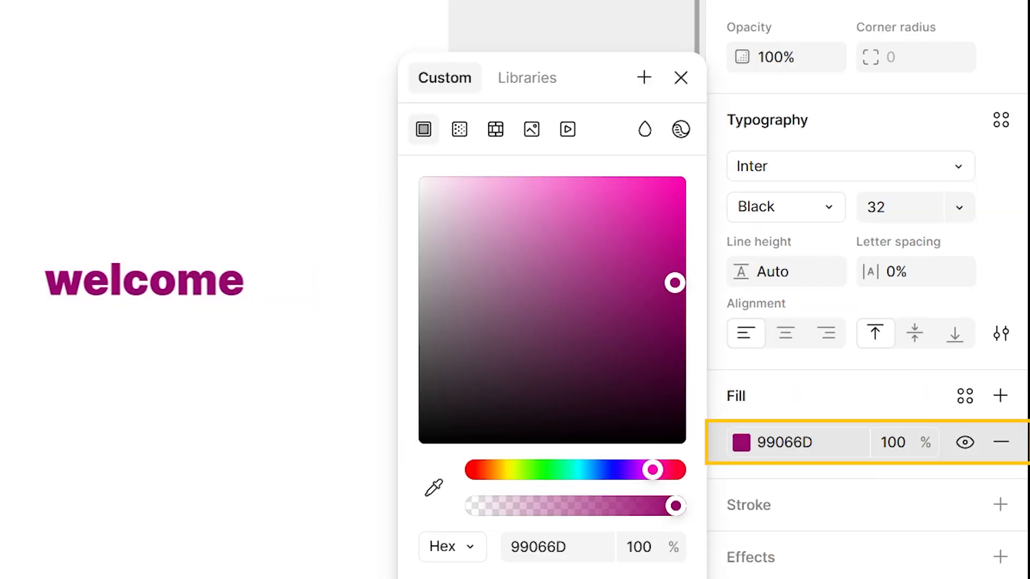
click(459, 129)
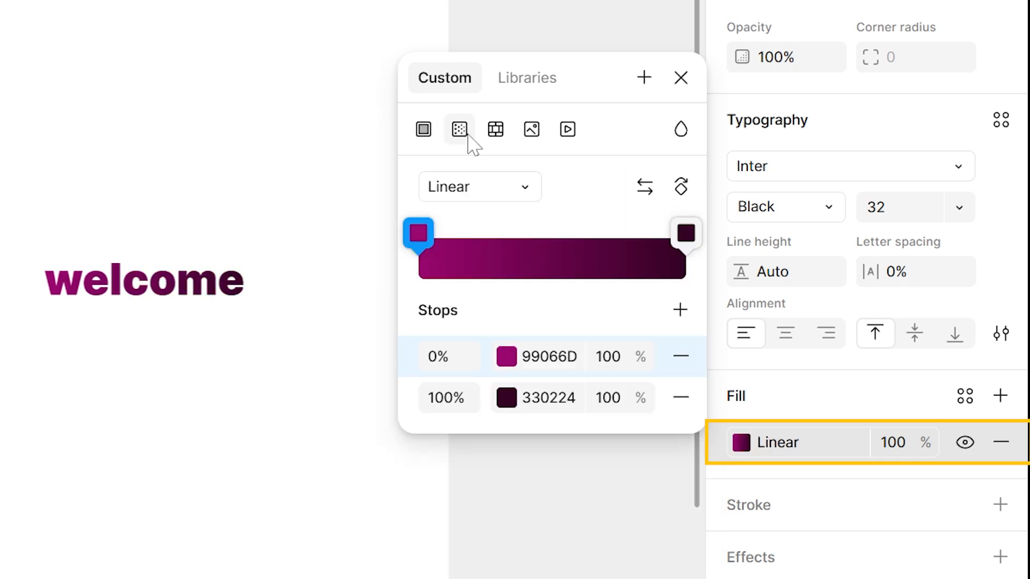
click(690, 243)
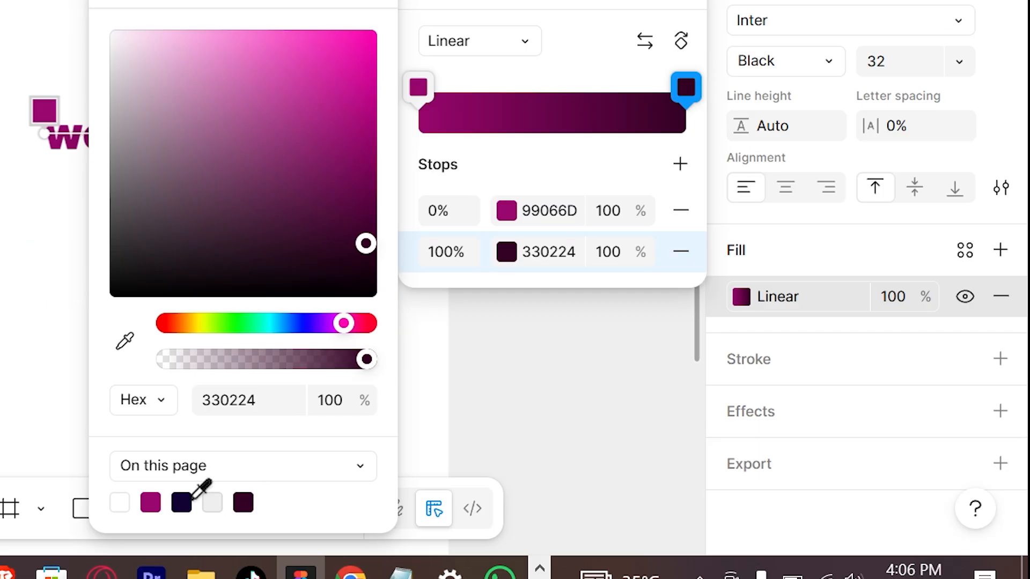
click(183, 501)
click(372, 129)
key(Escape)
- Draw a circle of about 70 × 70 to the right of the "welcome" text and align its centre with the text's
scroll(599, 153, down, 3)
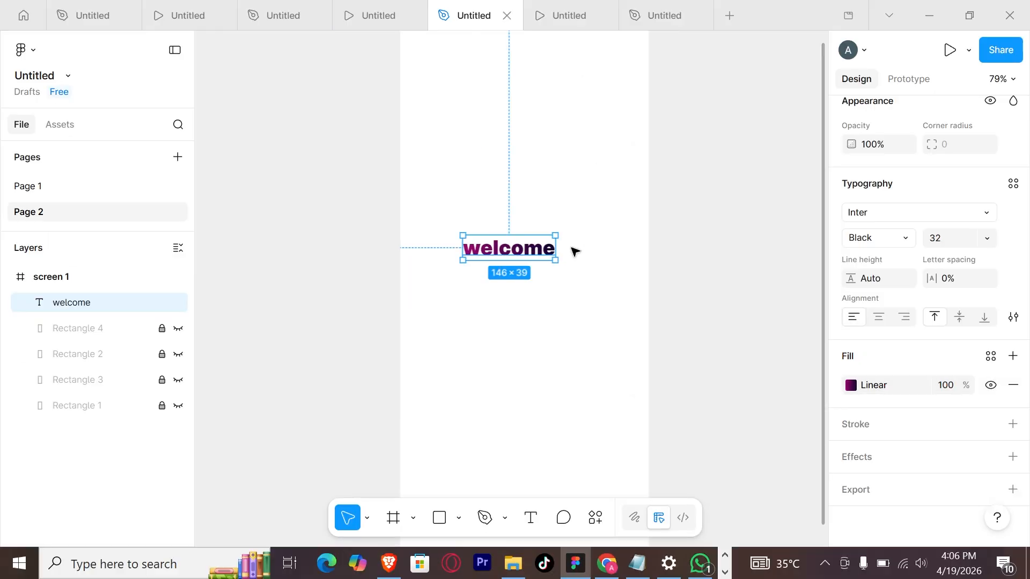
key(o)
drag(566, 239, 601, 284)
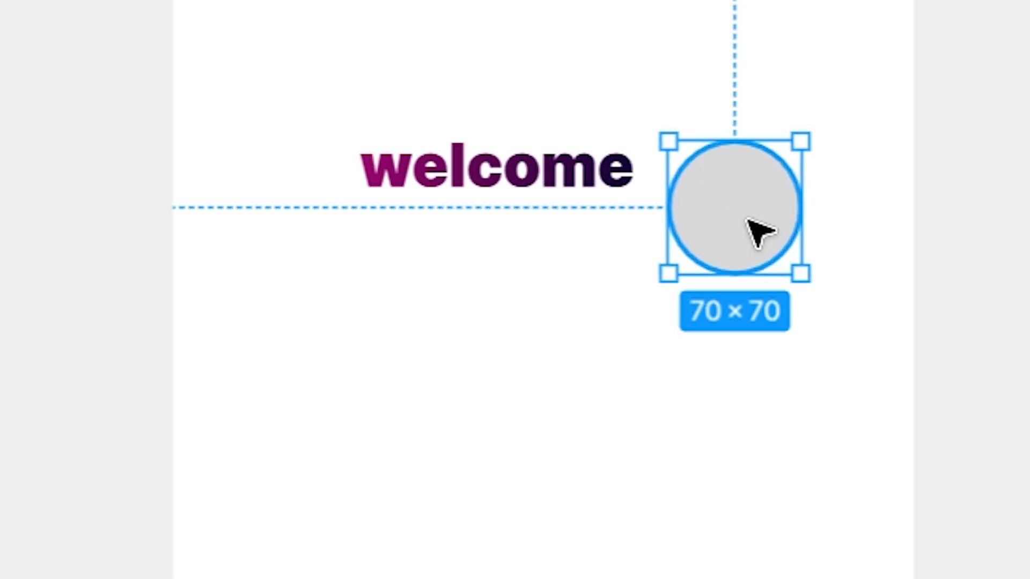
drag(747, 220, 747, 178)
- Fill the circle with a linear gradient from 99066D to 120233
click(719, 442)
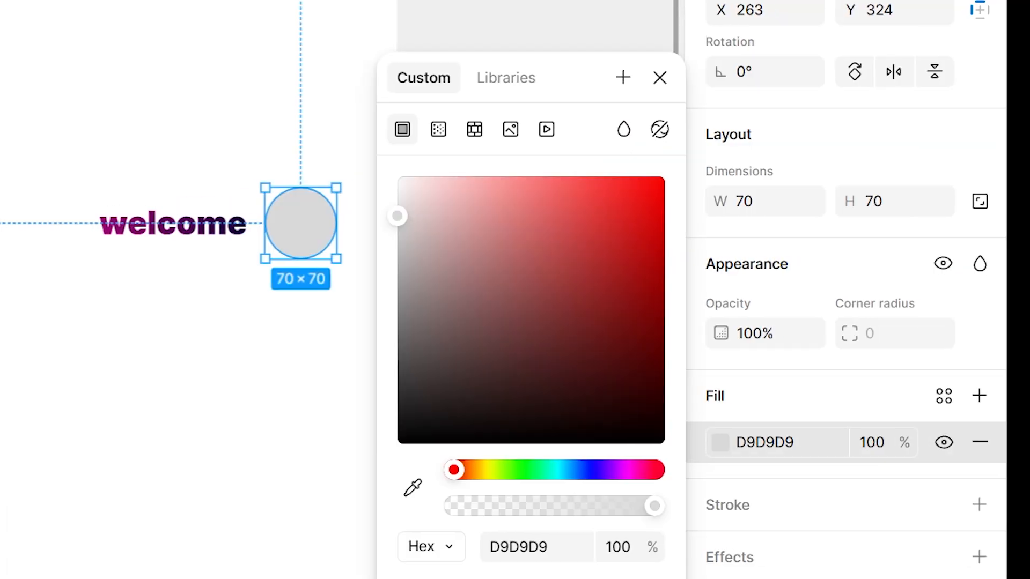
click(456, 576)
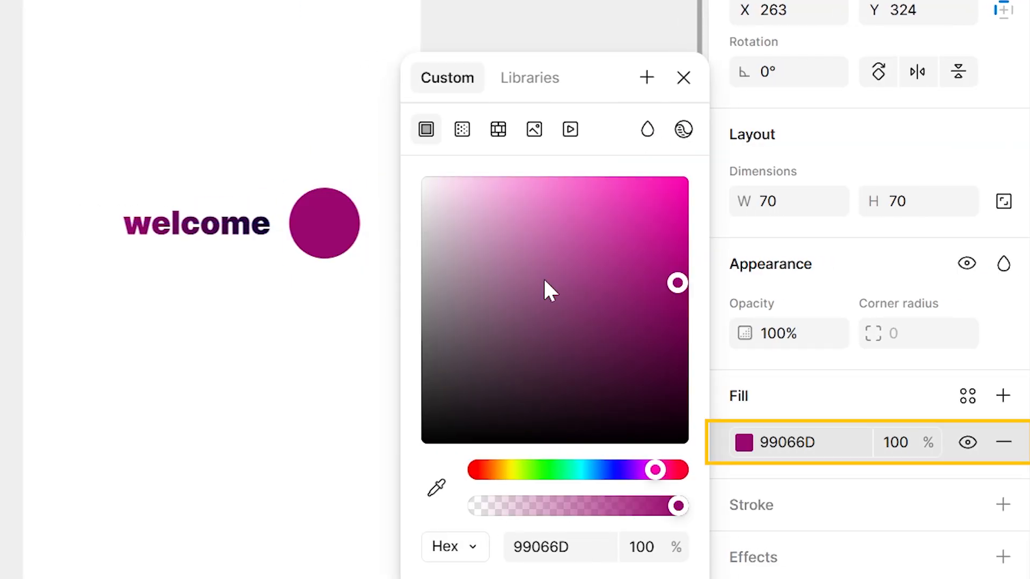
click(463, 129)
click(693, 250)
click(188, 524)
click(375, 7)
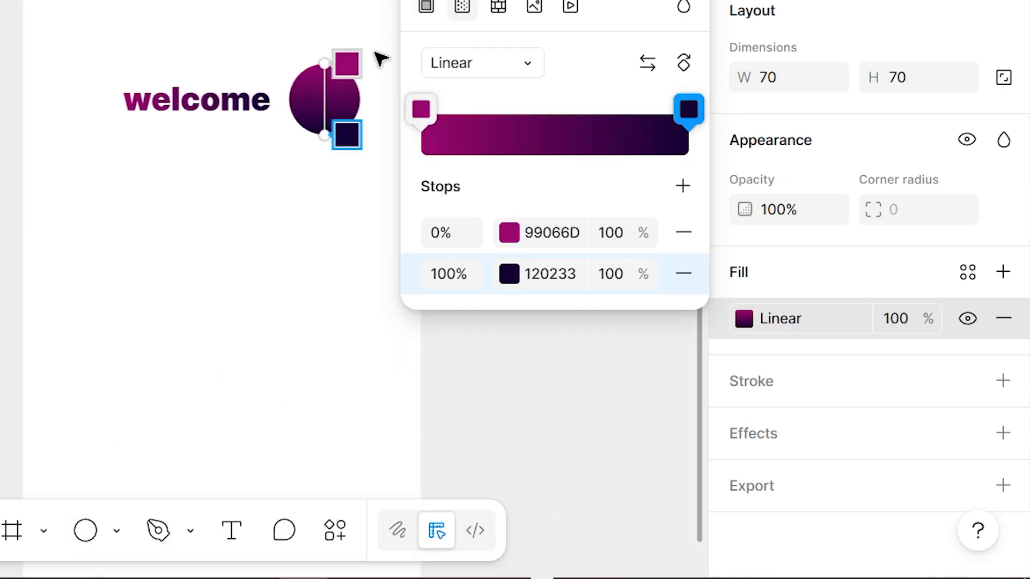
- Add an inner shadow to the circle with position X 11 and Y -7, and adjust its blur
drag(380, 91, 340, 151)
click(1003, 433)
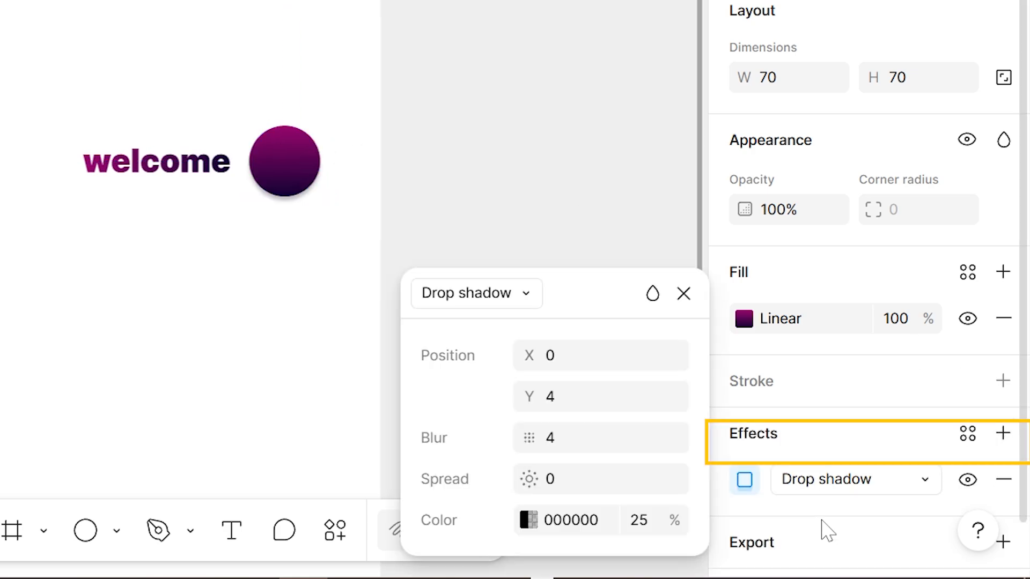
click(503, 303)
click(504, 281)
drag(524, 356, 536, 356)
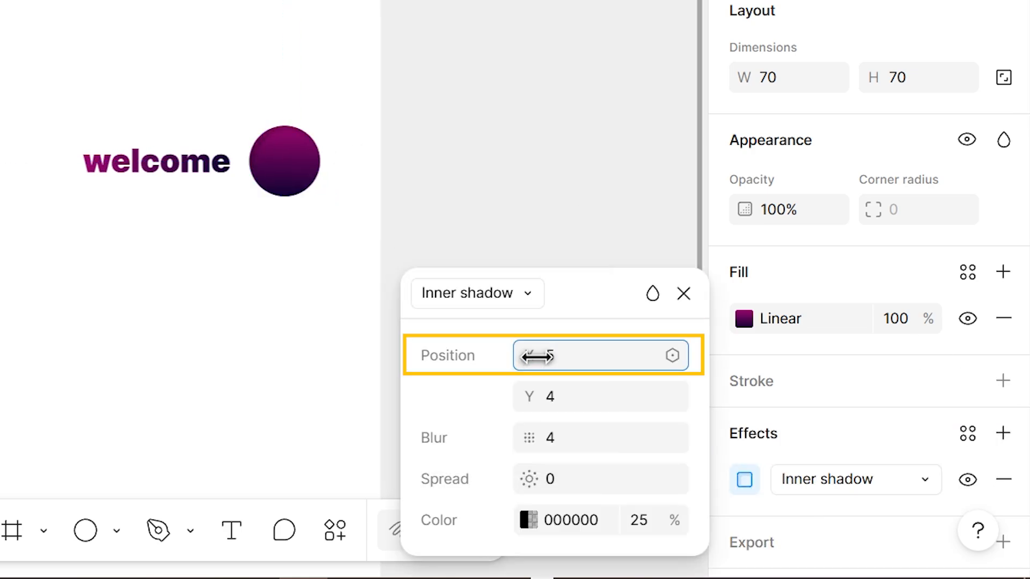
drag(513, 402, 500, 401)
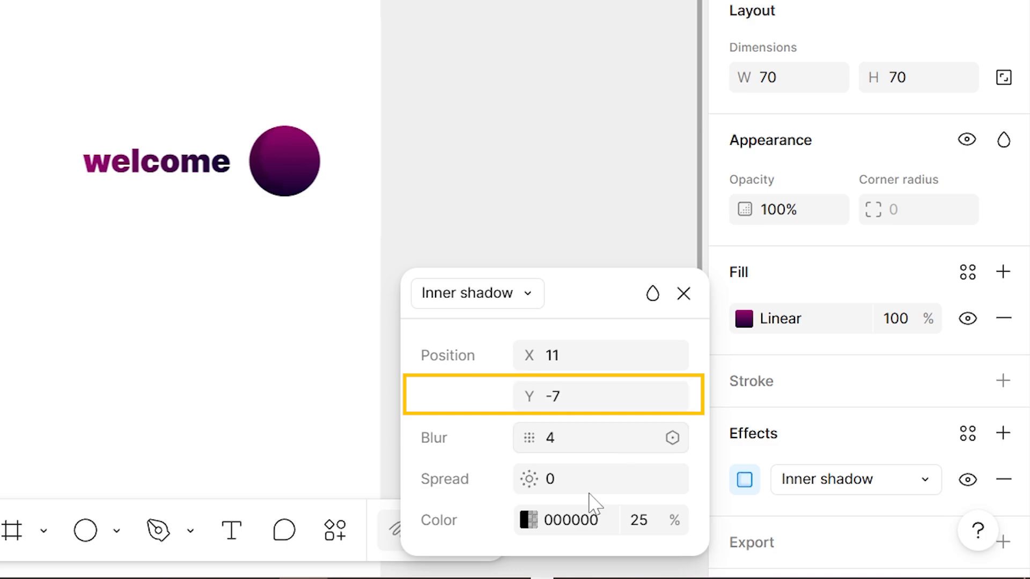
drag(529, 438, 890, 456)
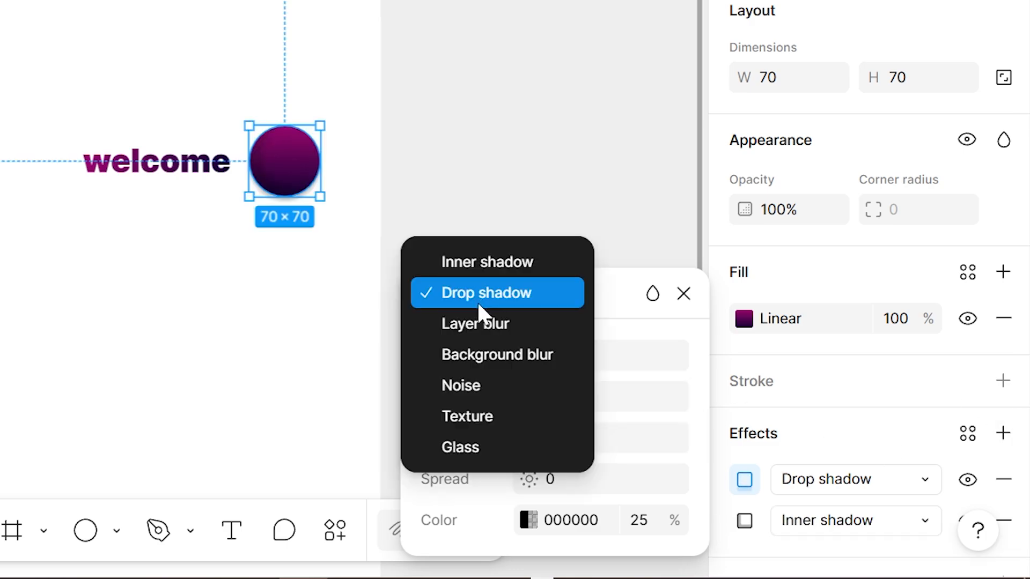
- Make the circle's second effect an inner shadow with position X -16, Y 4 and a blur of 13.7
click(487, 261)
drag(529, 356, 494, 353)
drag(704, 410, 776, 391)
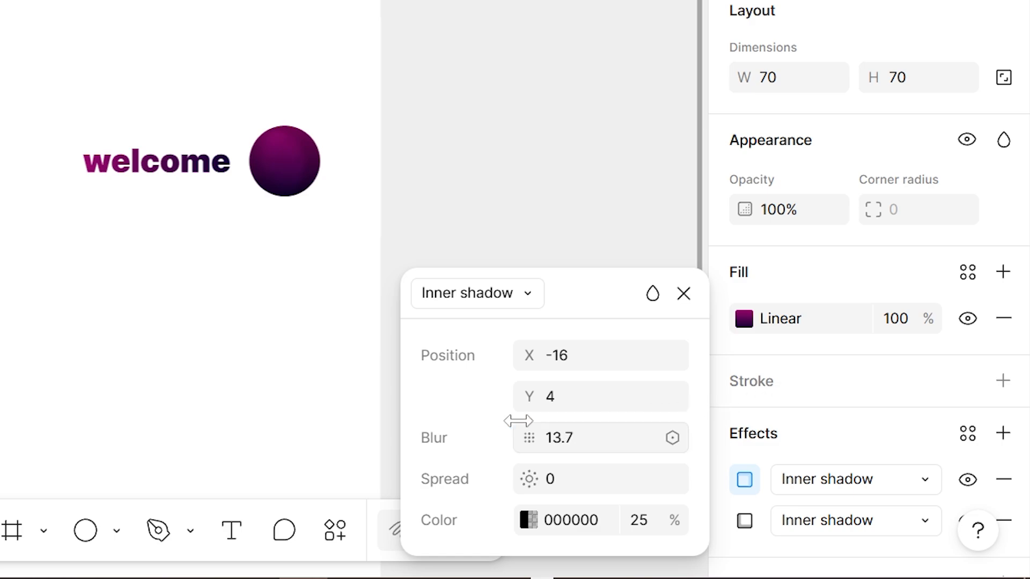
click(348, 166)
- Add a third inner shadow to the circle with position X -13, Y 6 and a blur of 17.5
click(306, 162)
scroll(1017, 223, down, 3)
click(1002, 335)
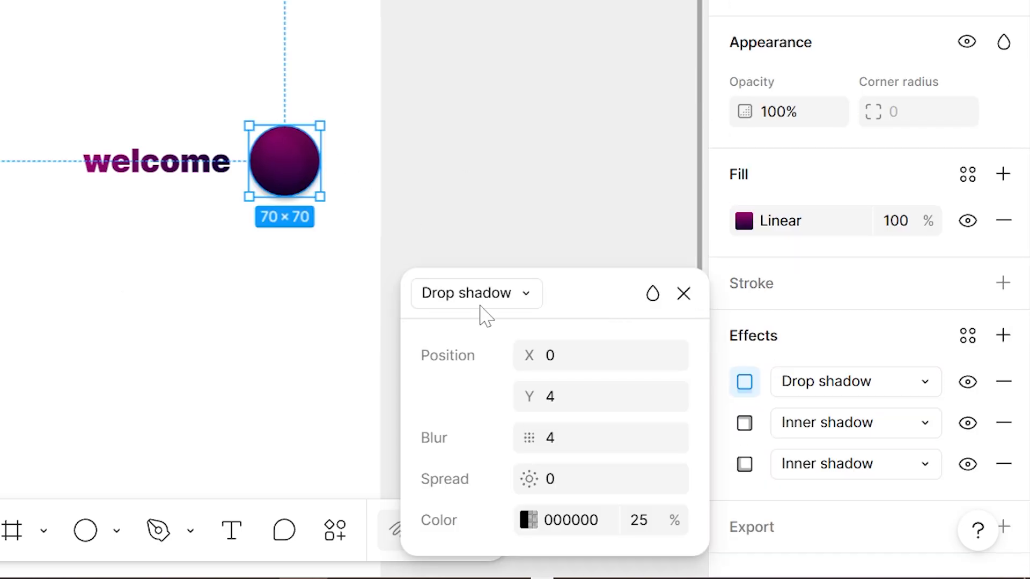
click(472, 293)
click(489, 262)
drag(529, 355, 501, 356)
drag(529, 396, 578, 396)
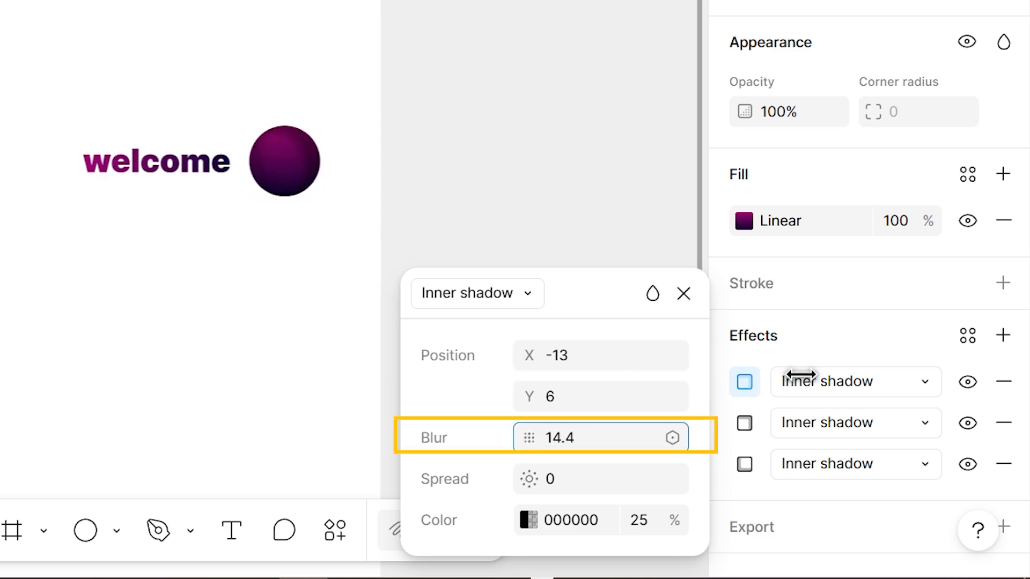
drag(801, 375, 895, 375)
click(186, 376)
scroll(188, 369, down, 2)
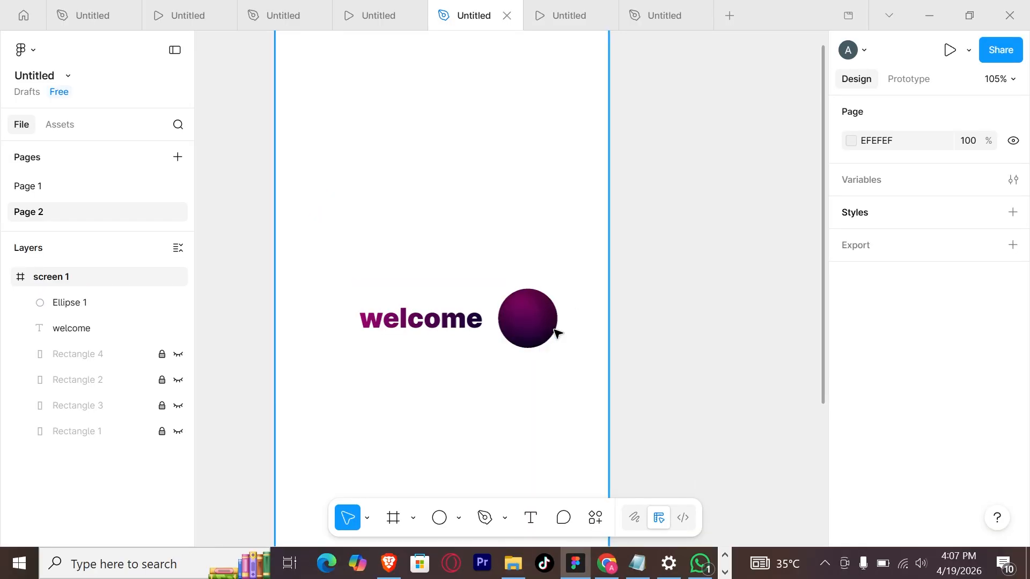
- Increase the blur of the circle's third inner shadow further
click(539, 324)
scroll(874, 344, down, 3)
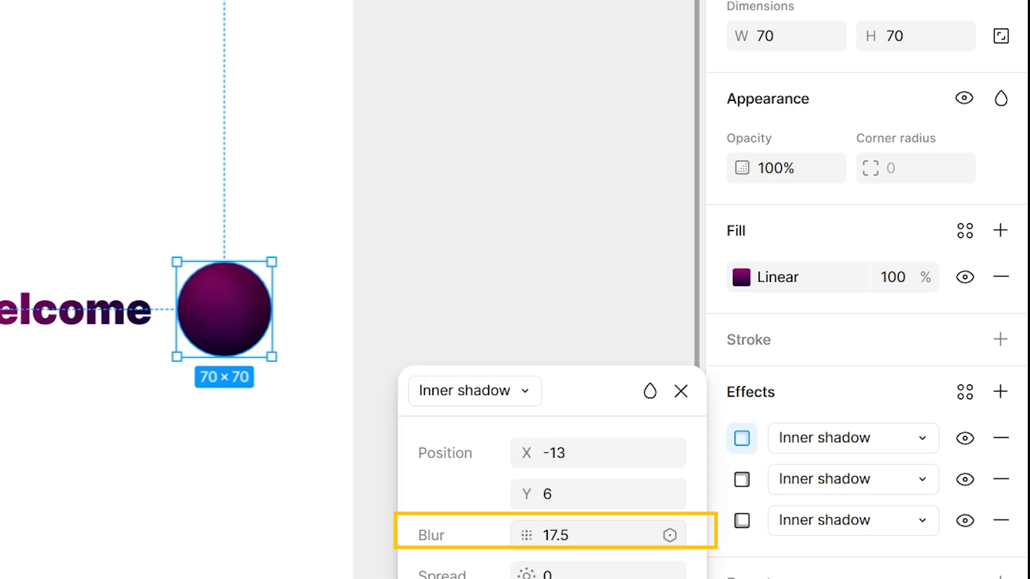
drag(524, 533, 788, 485)
click(421, 331)
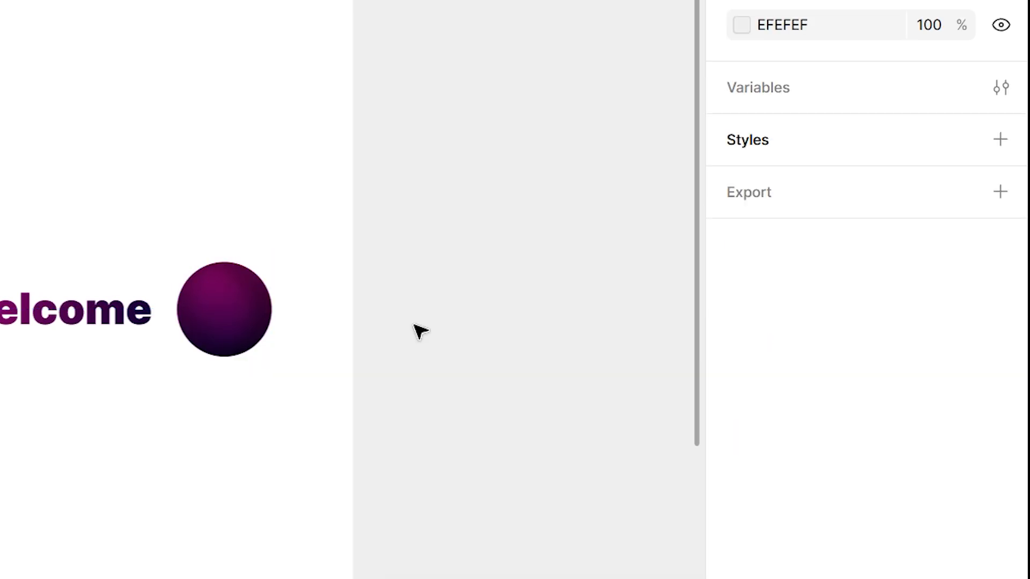
- Centre the circle vertically in the screen 1 frame and bring the "welcome" text level with it
scroll(413, 325, down, 2)
drag(414, 455, 413, 366)
click(579, 276)
click(958, 193)
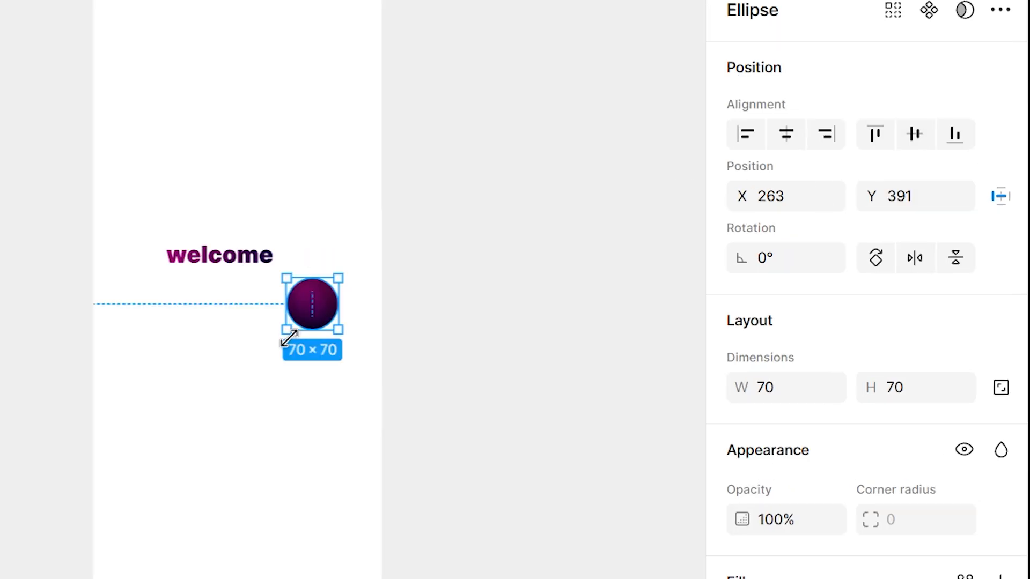
drag(220, 255, 220, 304)
click(384, 324)
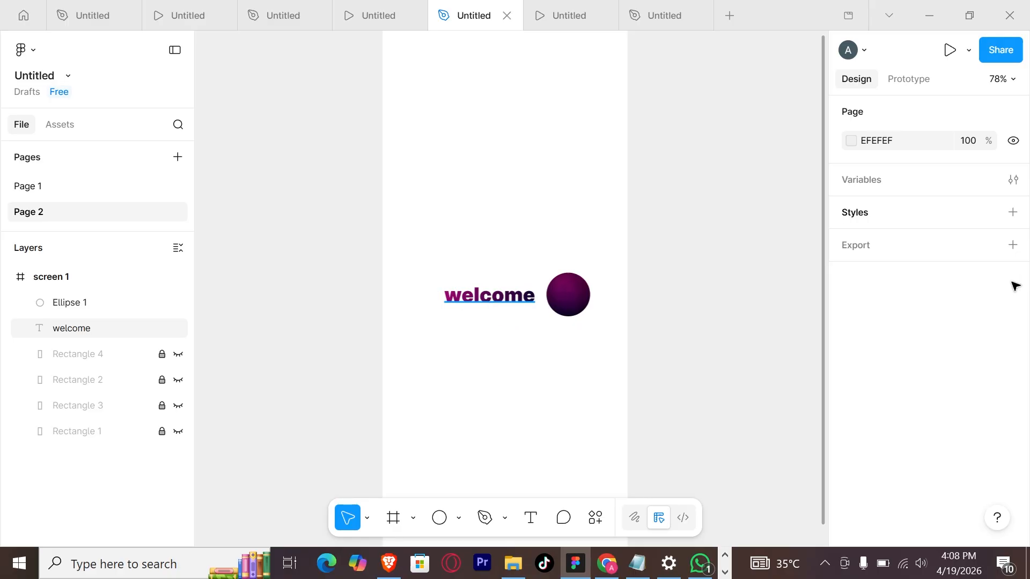
- Set the "welcome" text's font size to 1, centre it vertically in the frame and open its opacity for editing
click(489, 295)
scroll(901, 300, down, 4)
click(943, 243)
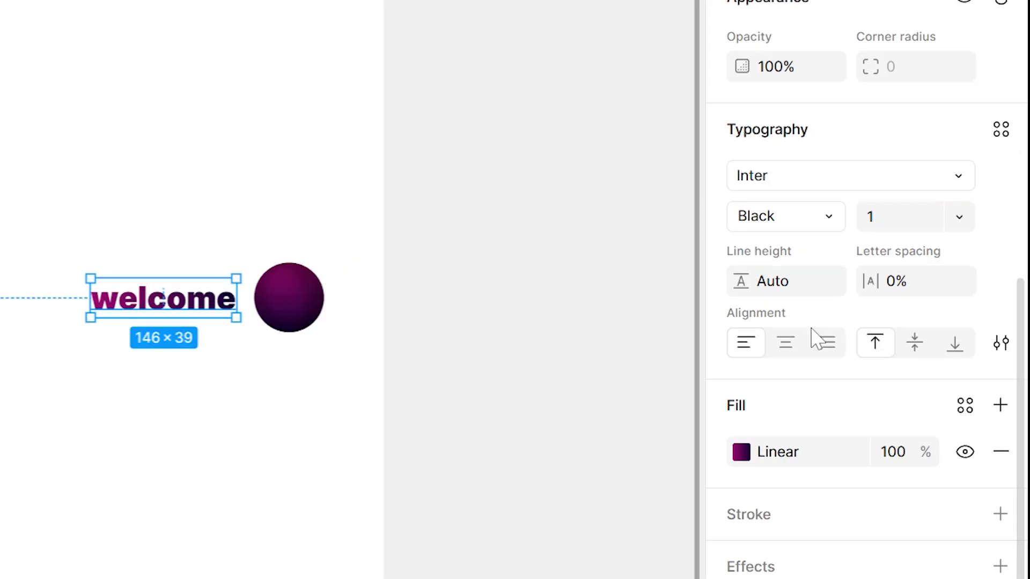
text(1)
key(Return)
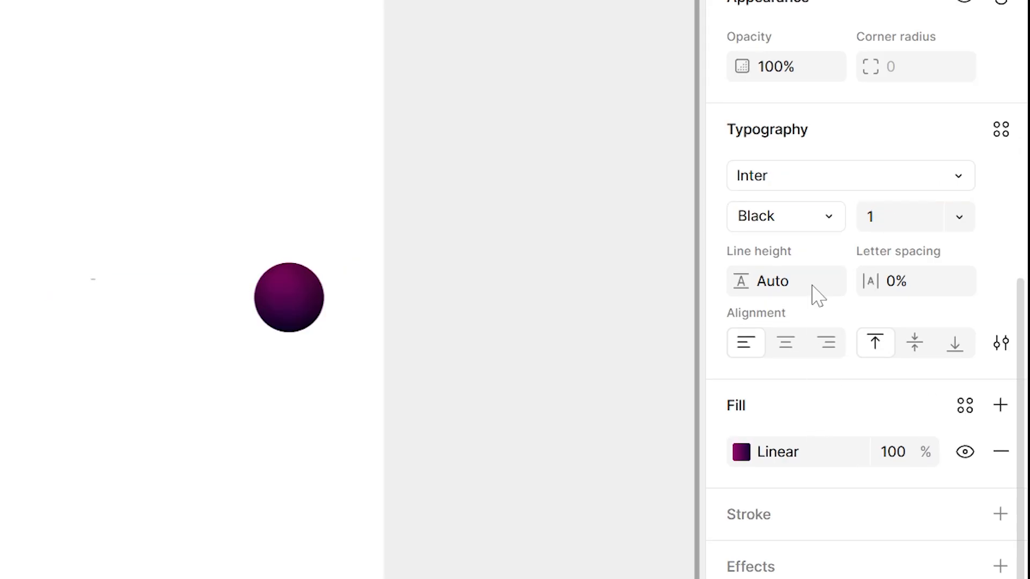
scroll(805, 375, up, 5)
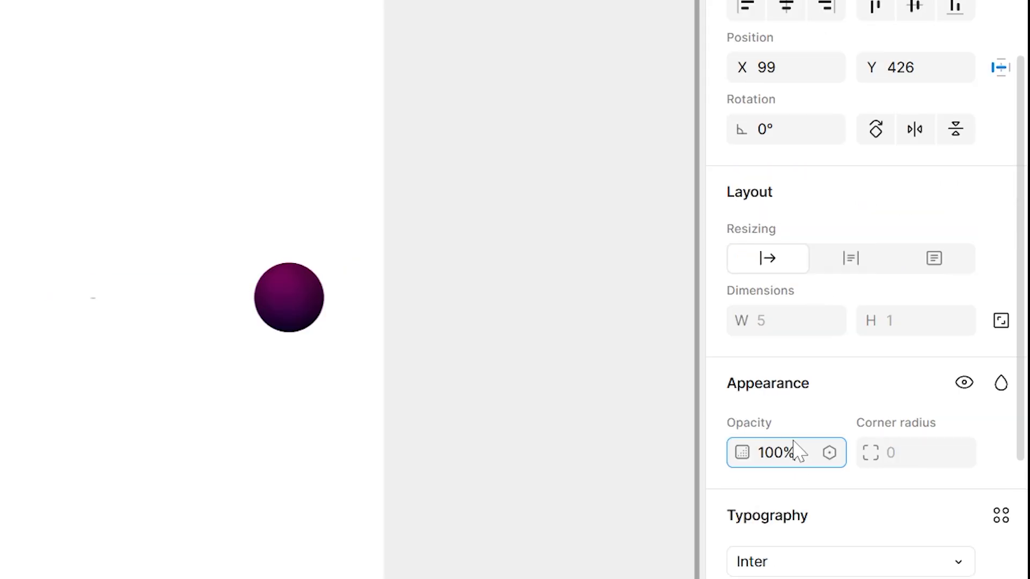
click(795, 452)
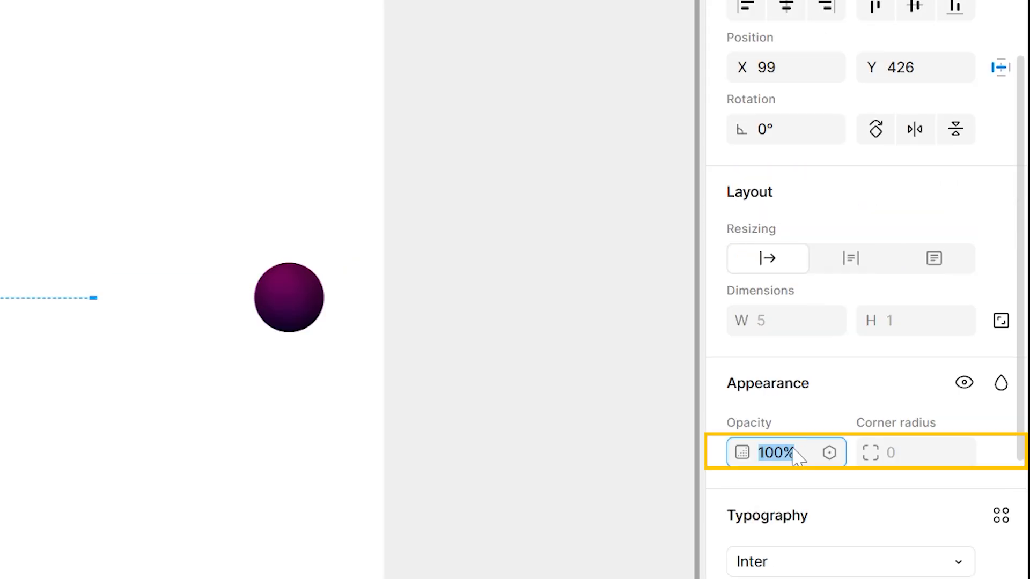
- Move the circle out of the screen 1 frame past its left edge to X -120
click(312, 298)
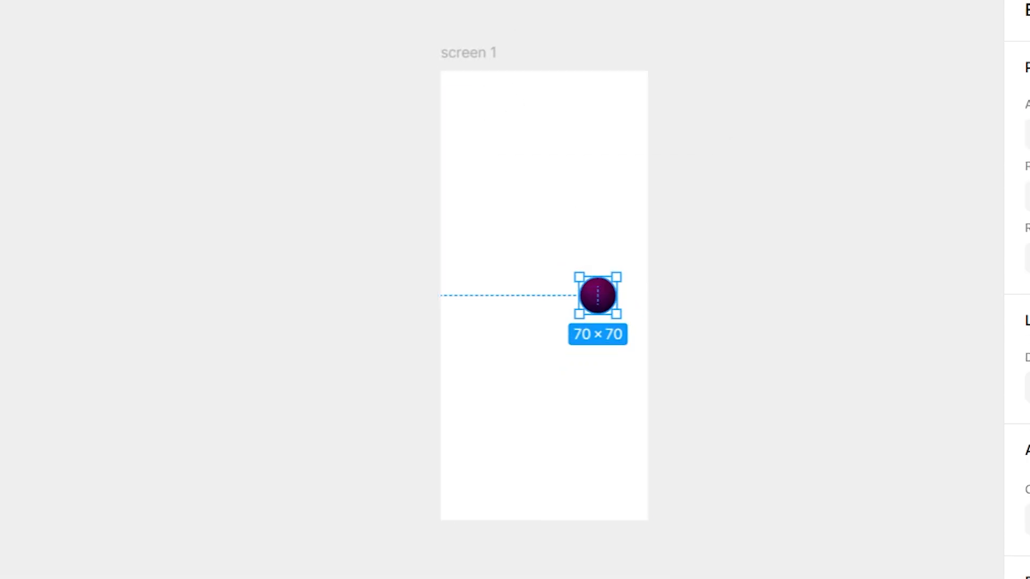
drag(731, 196, 164, 32)
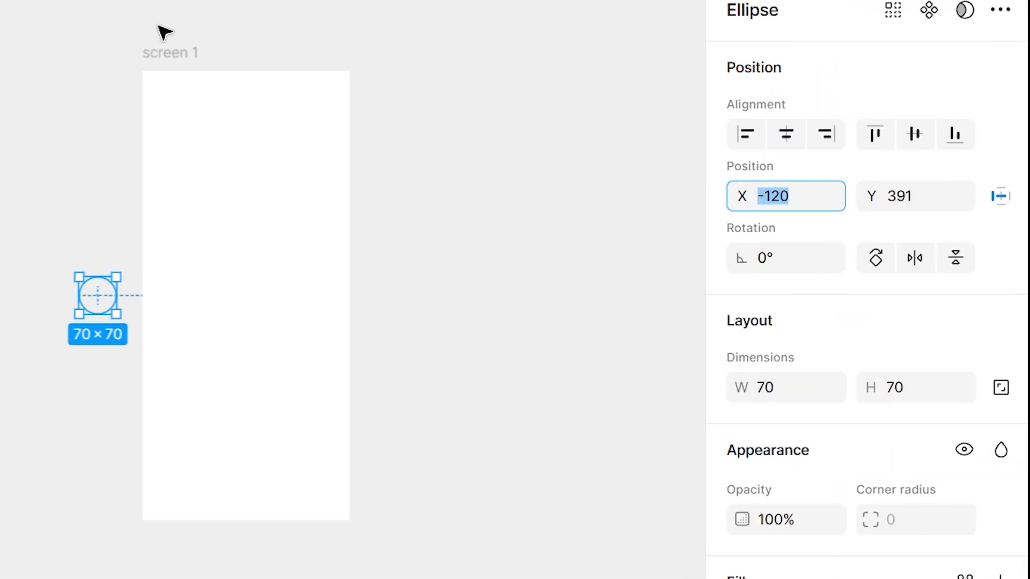
- Unhide and unlock all four gradient rectangles in the screen 1 frame
click(174, 49)
click(177, 354)
click(177, 380)
click(177, 405)
click(177, 431)
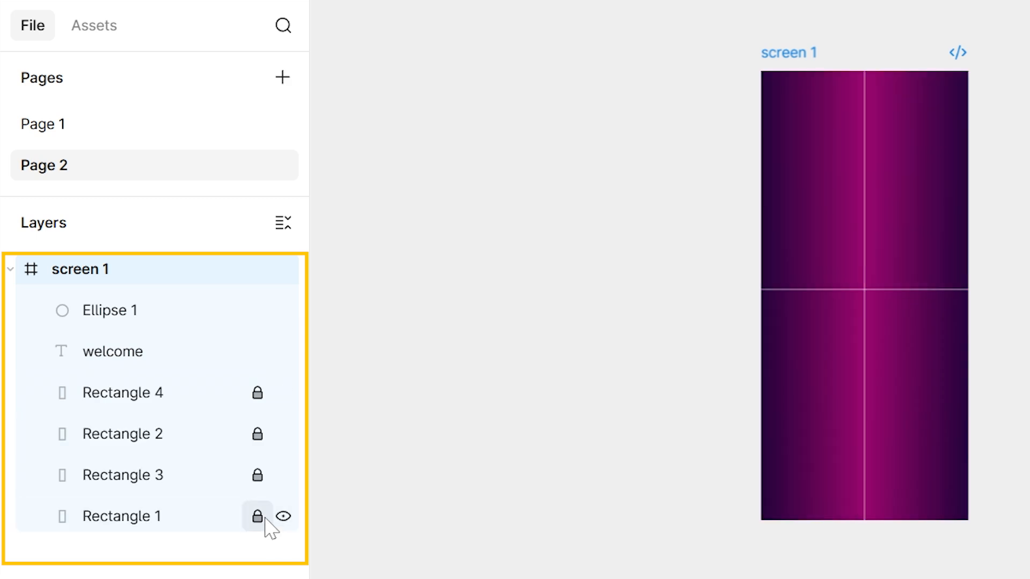
click(257, 516)
click(257, 475)
click(257, 434)
click(257, 393)
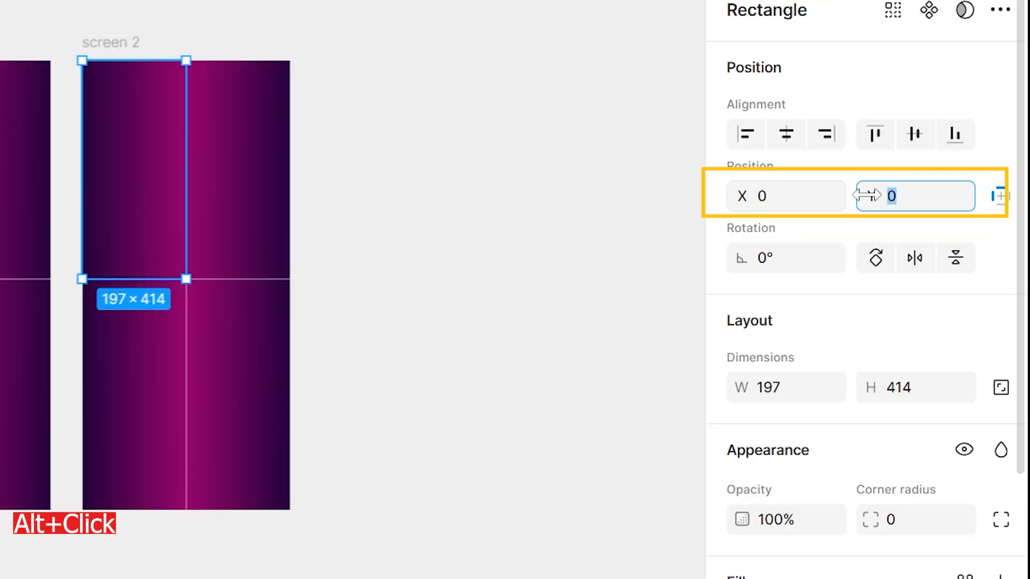
- In a duplicate of screen 1 named screen 2, move the upper-left rectangle to Y -465 and the upper-right one to Y -422
drag(867, 195, 0, 195)
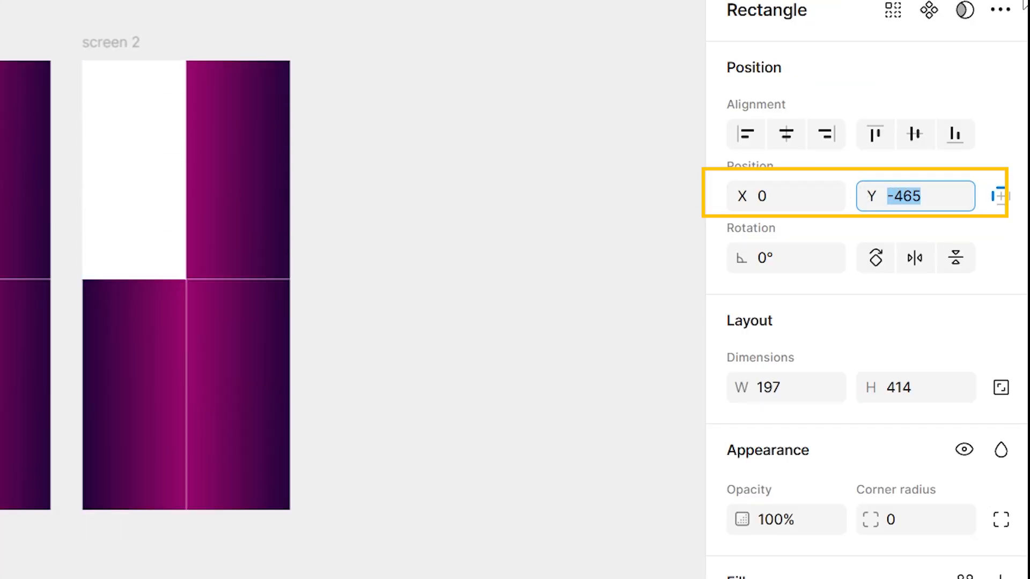
drag(843, 196, 97, 76)
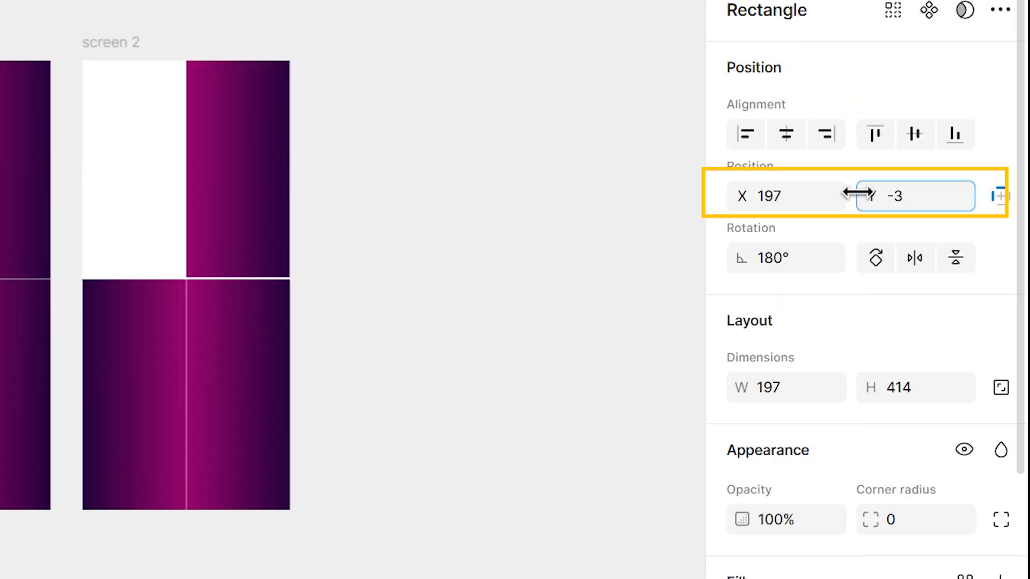
drag(851, 193, 0, 195)
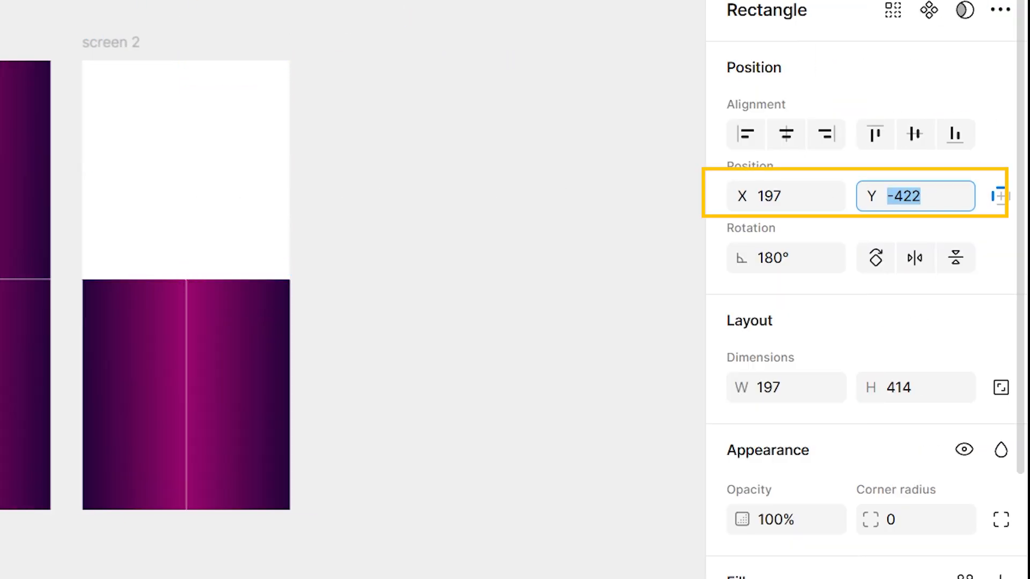
- Move the lower-left rectangle of screen 2 down until it lies below the frame
click(134, 375)
drag(871, 196, 308, 149)
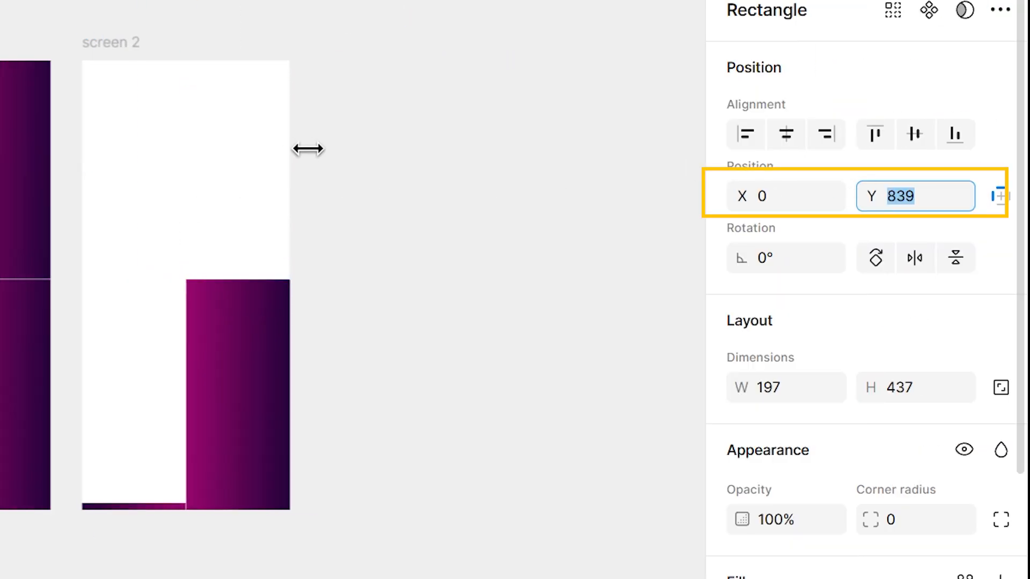
drag(582, 129, 581, 128)
- Try moving the lower-right rectangle of screen 2 down to Y 1258, and undo the move
click(276, 475)
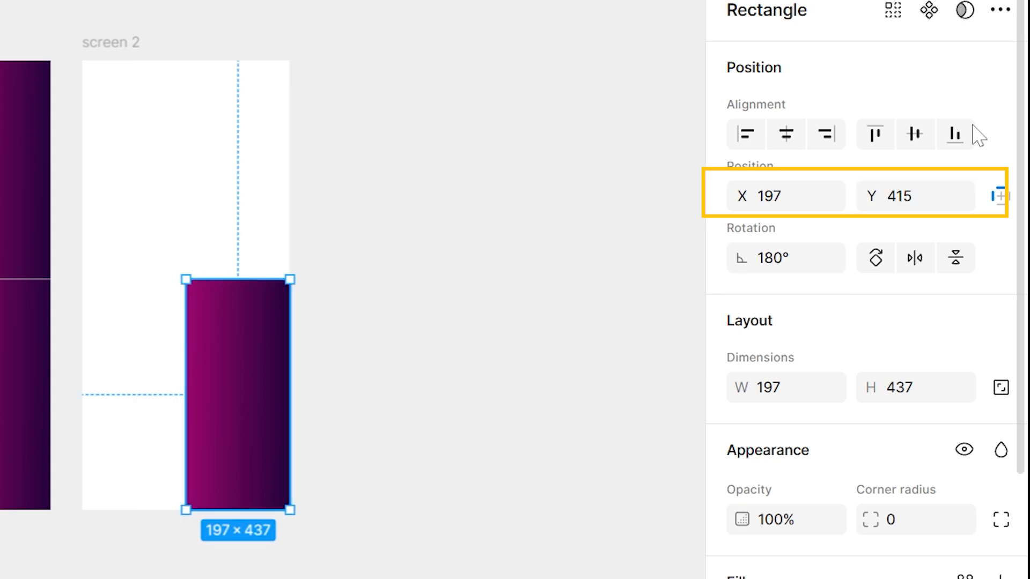
drag(871, 196, 177, 1)
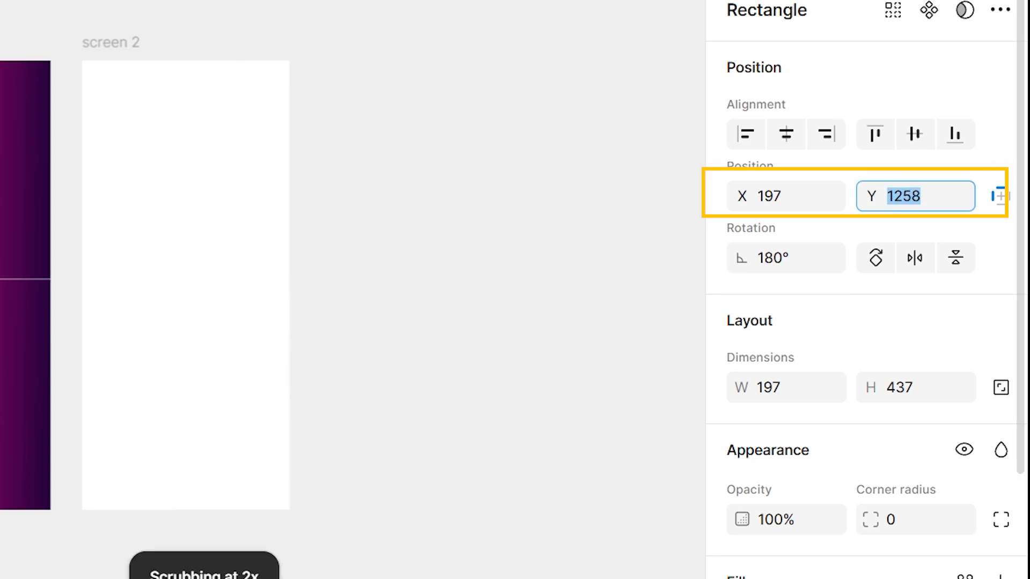
click(418, 288)
key(ctrl+z)
key(ctrl+z)
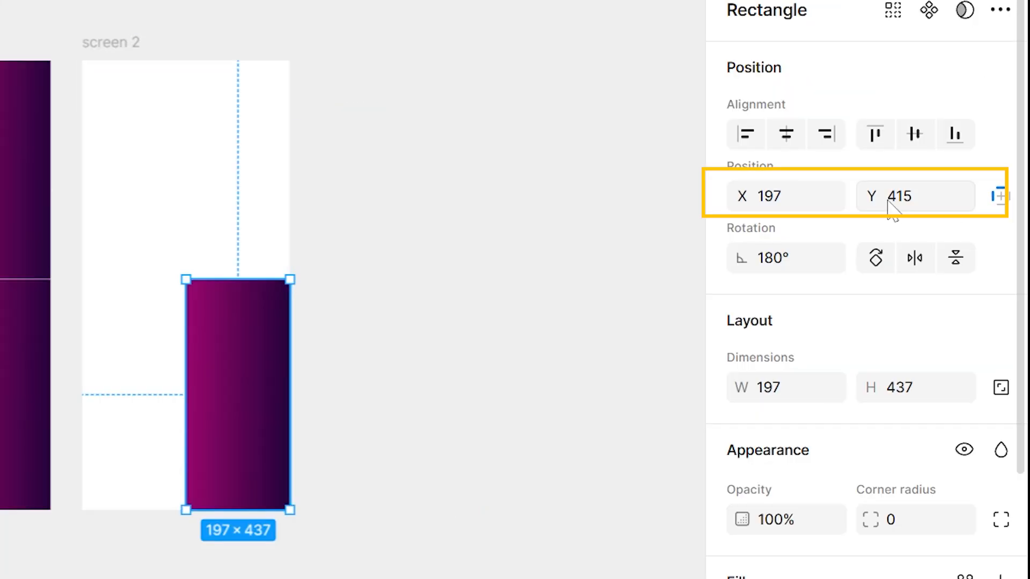
- Move the lower-right rectangle of screen 2 below the frame to Y 873
drag(888, 204, 644, 432)
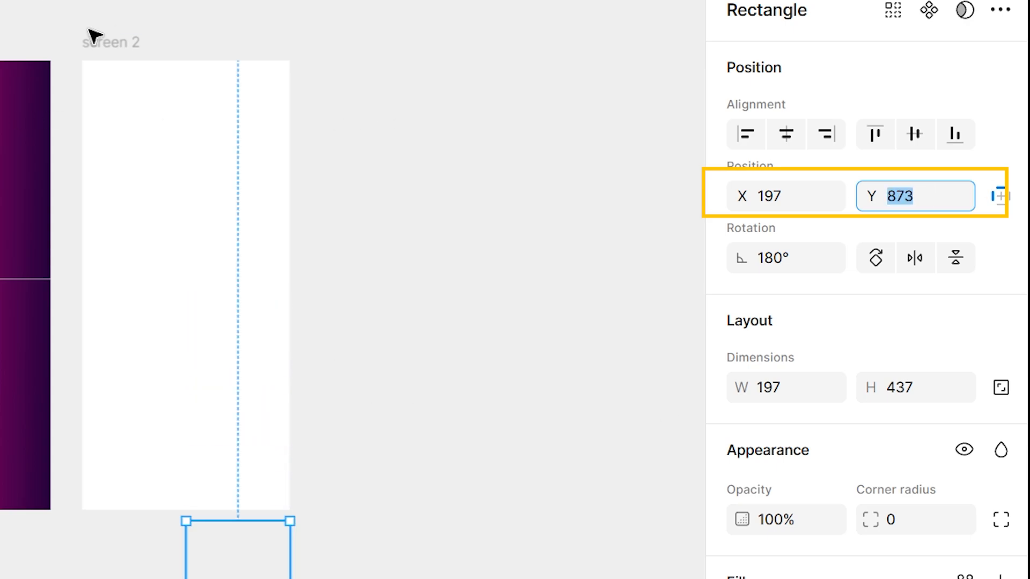
click(99, 41)
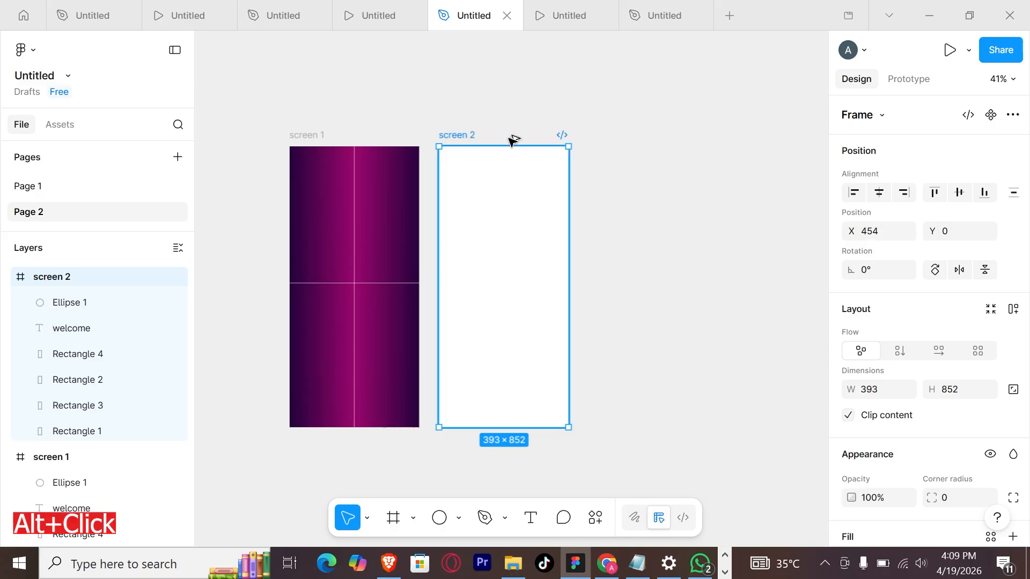
- Try duplicating the screen 2 frame to its right with a gap of 44, and undo the copy
drag(512, 140, 627, 145)
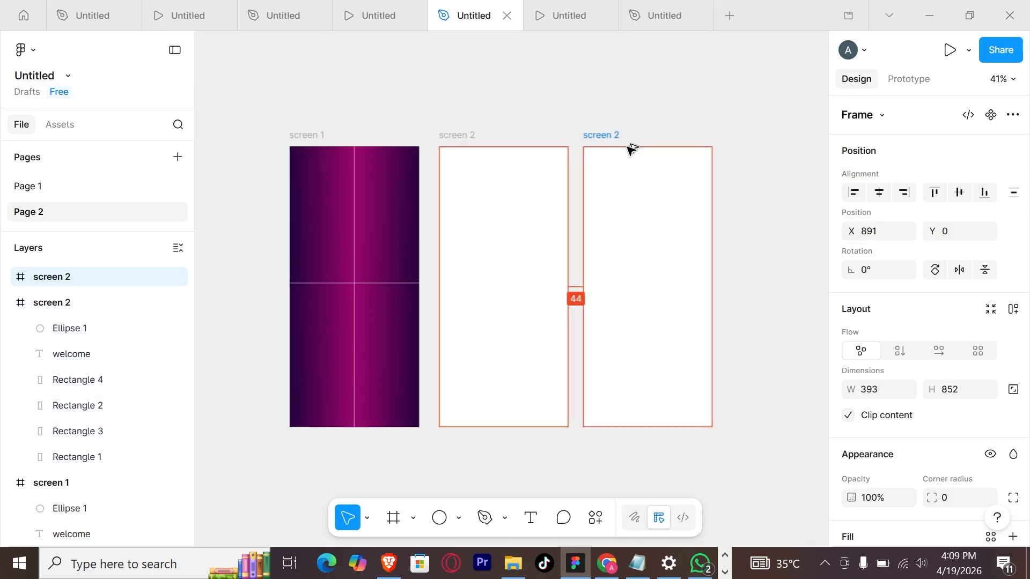
scroll(572, 177, right, 2)
key(ctrl+z)
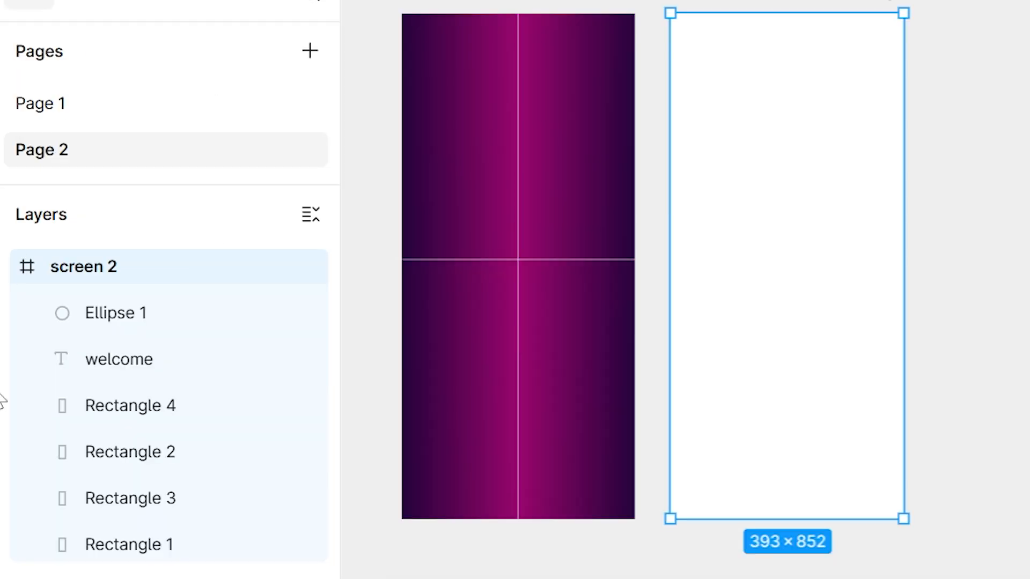
- Move the circle in screen 2 across the frame and past its right edge to X 412
click(64, 304)
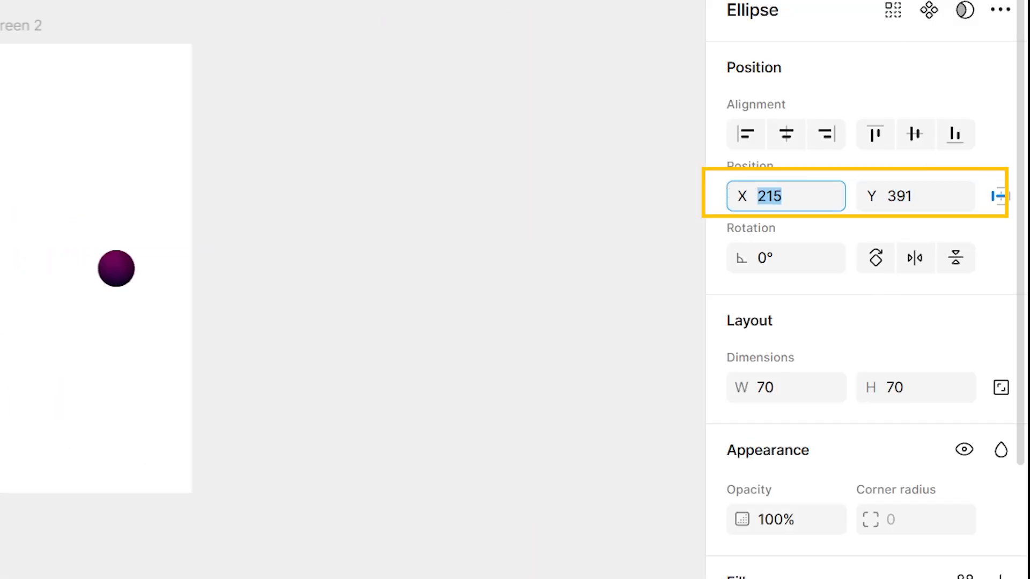
drag(420, 189, 465, 197)
- Duplicate screen 2 to its right with a gap of 61, name the copy screen 3 and select its circle
drag(44, 26, 288, 25)
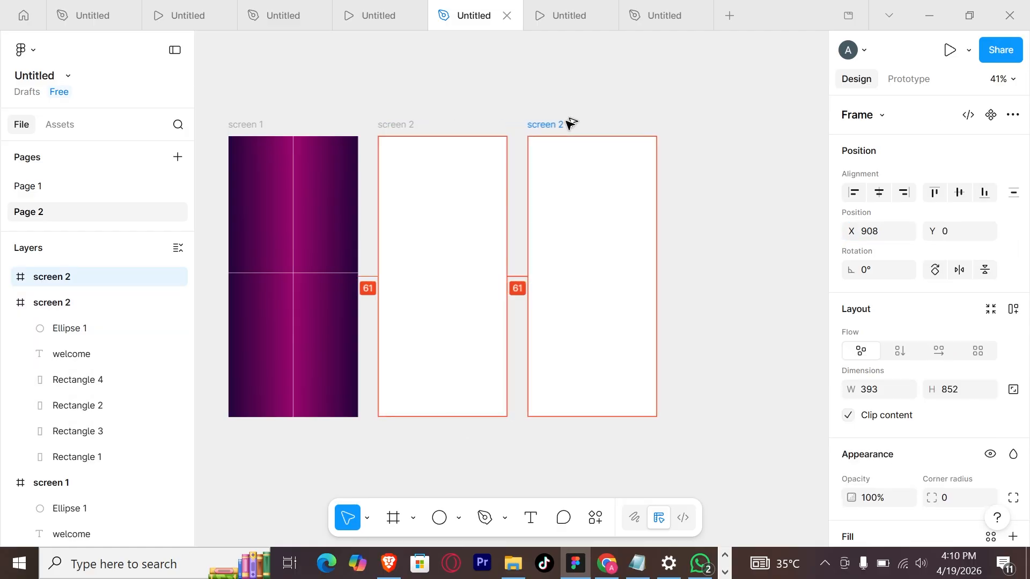
click(7, 277)
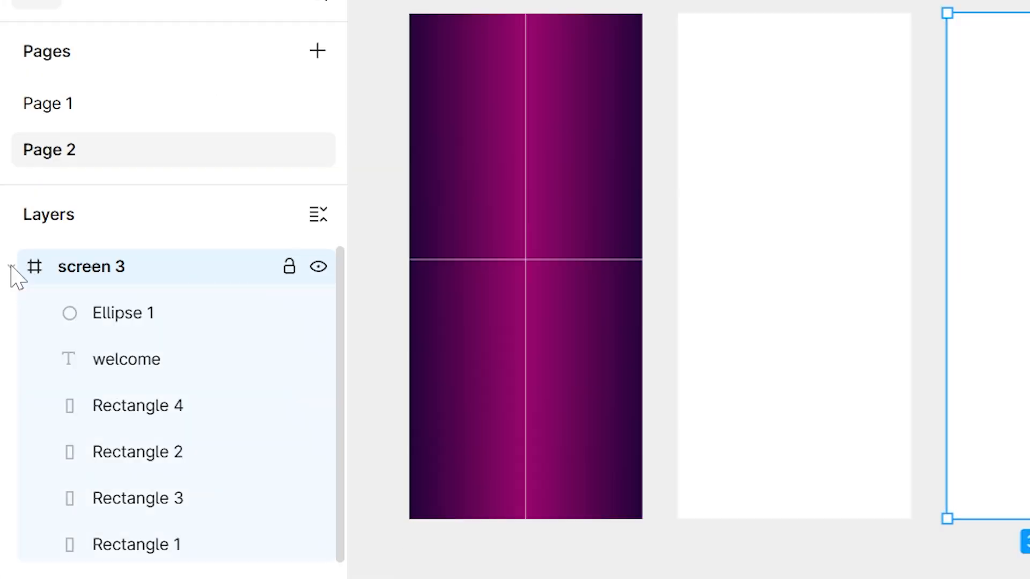
click(123, 313)
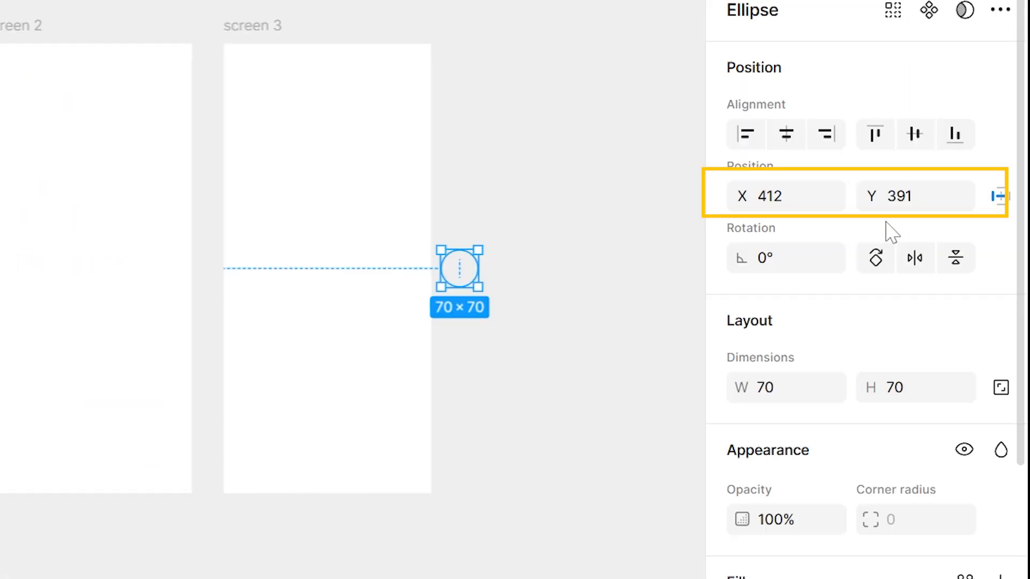
- Move the circle in screen 3 back across the frame and past its left edge to X -107, and duplicate the frame to its right
drag(872, 196, 545, 192)
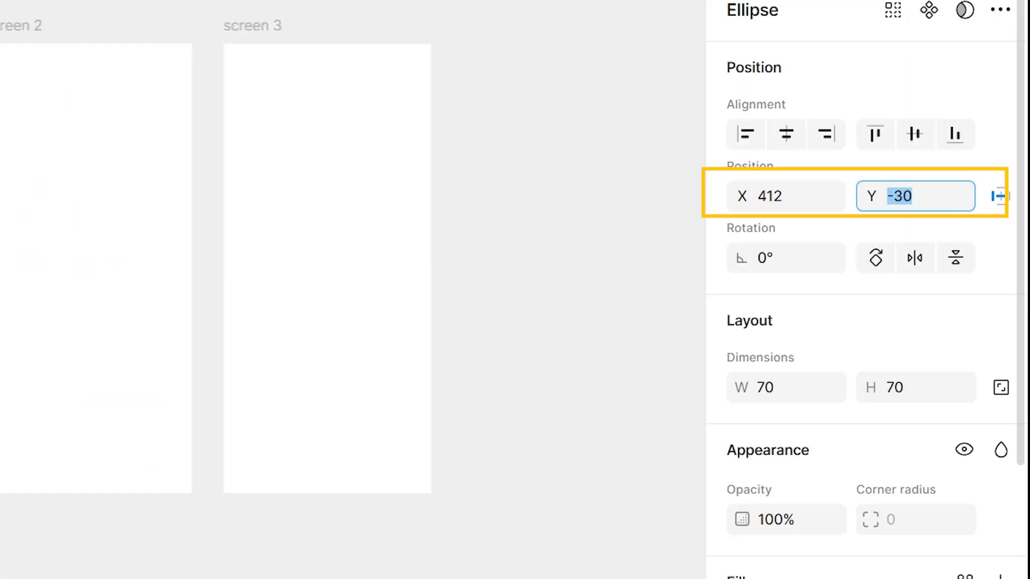
drag(740, 209, 648, 198)
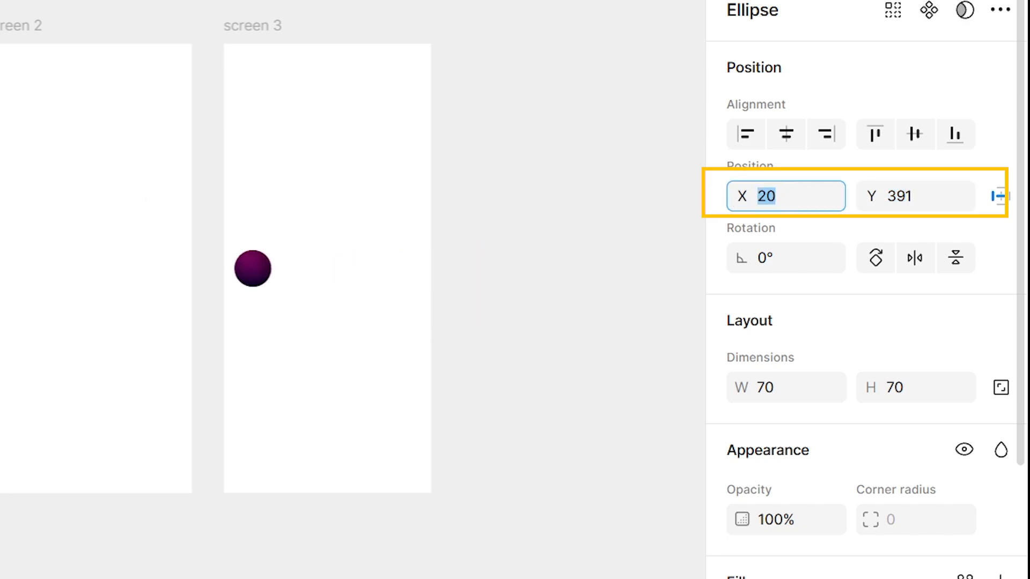
drag(259, 31, 680, 140)
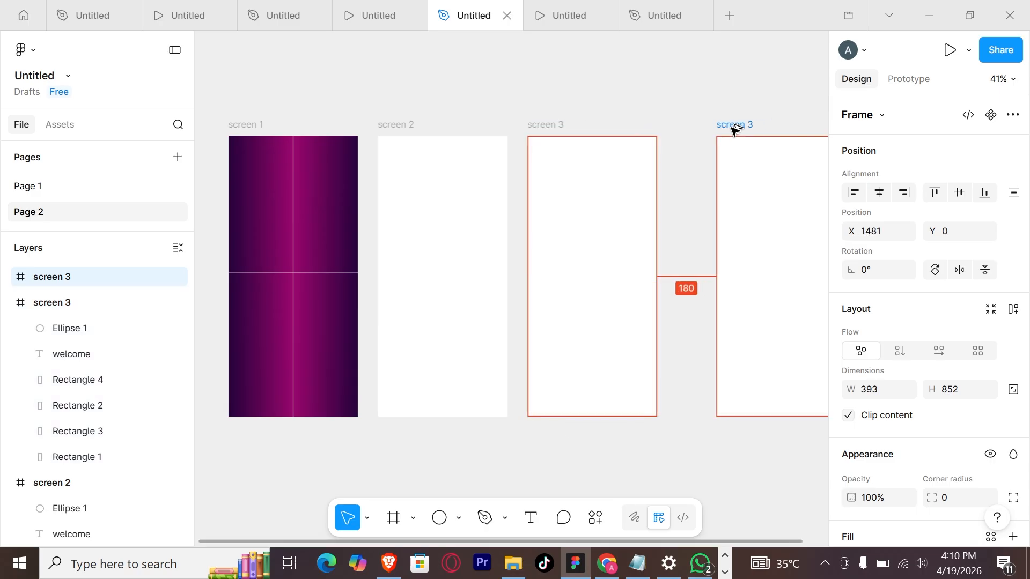
- Move the circle in screen 4 past the frame's right edge to X 415 and duplicate the frame to its right at X 1752
scroll(539, 195, right, 2)
click(7, 276)
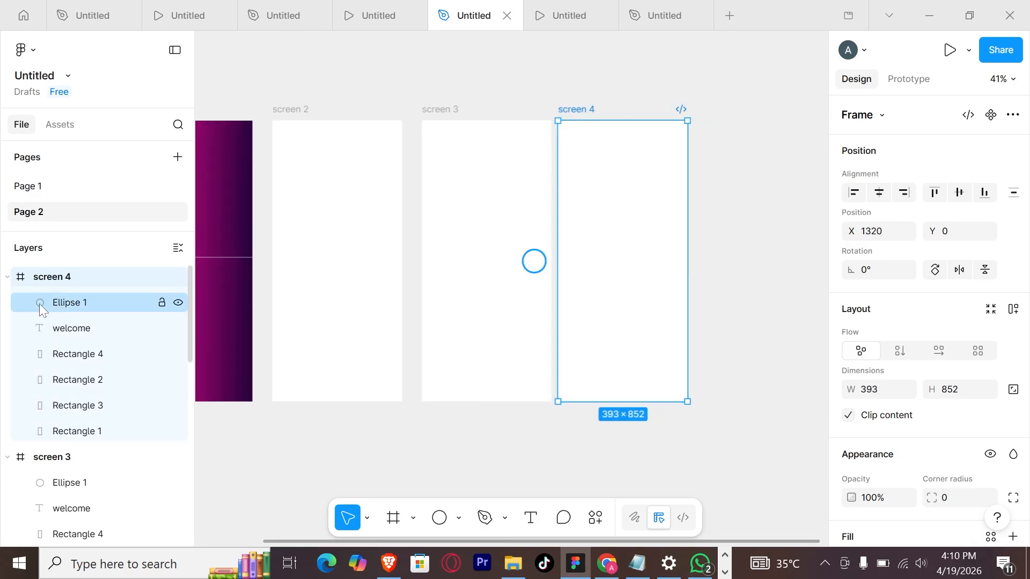
click(39, 303)
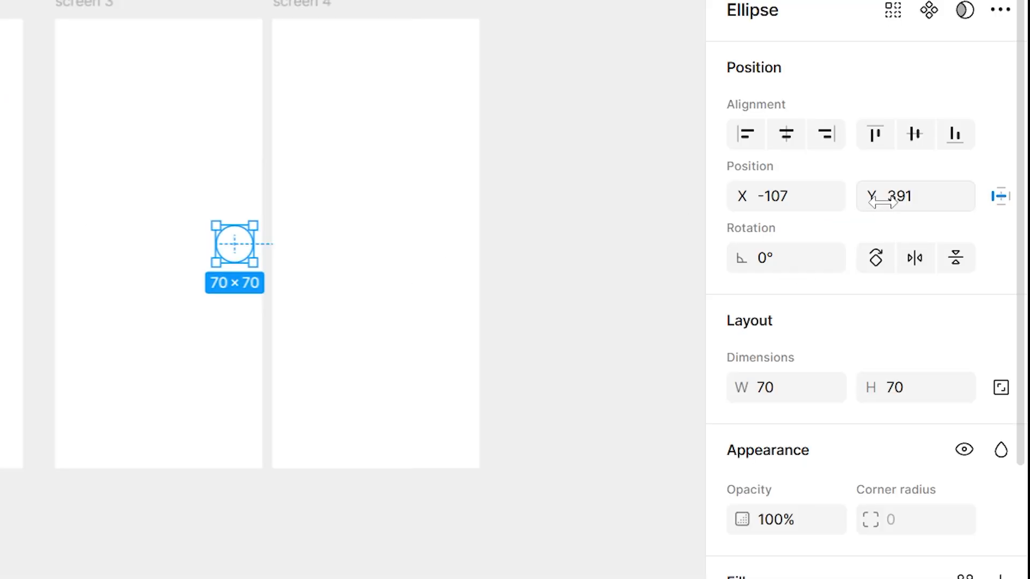
drag(744, 194, 747, 190)
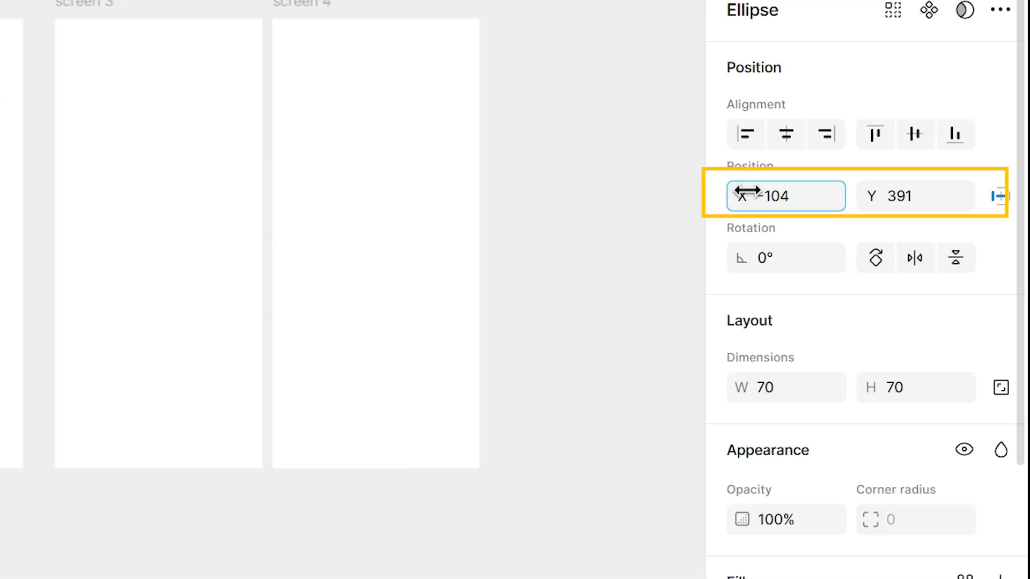
click(304, 10)
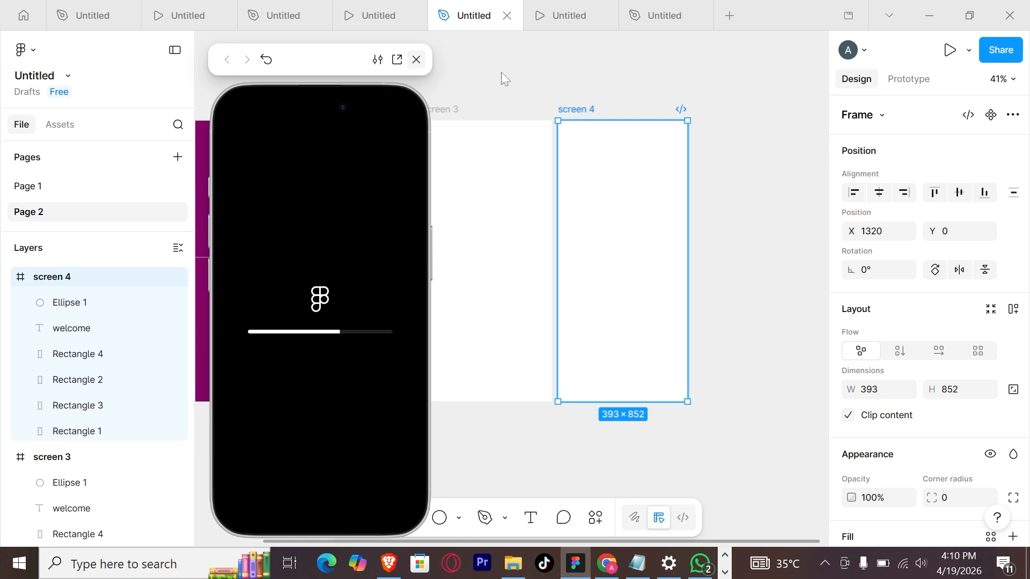
click(501, 72)
key(ctrl+d)
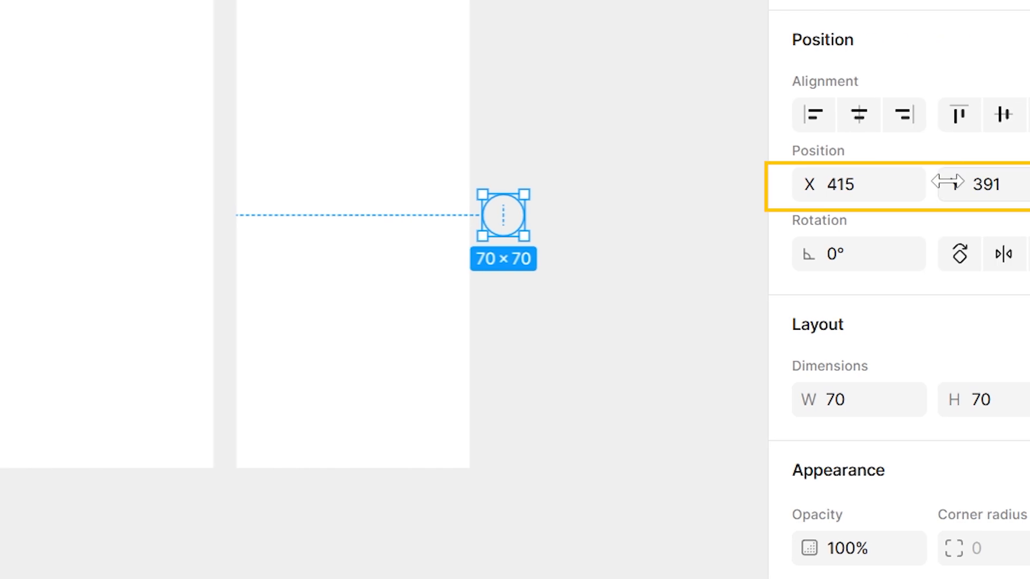
- Move the circle in screen 5 past the frame's left edge to X -85 and duplicate the frame to its right at X 2184
drag(942, 184, 597, 170)
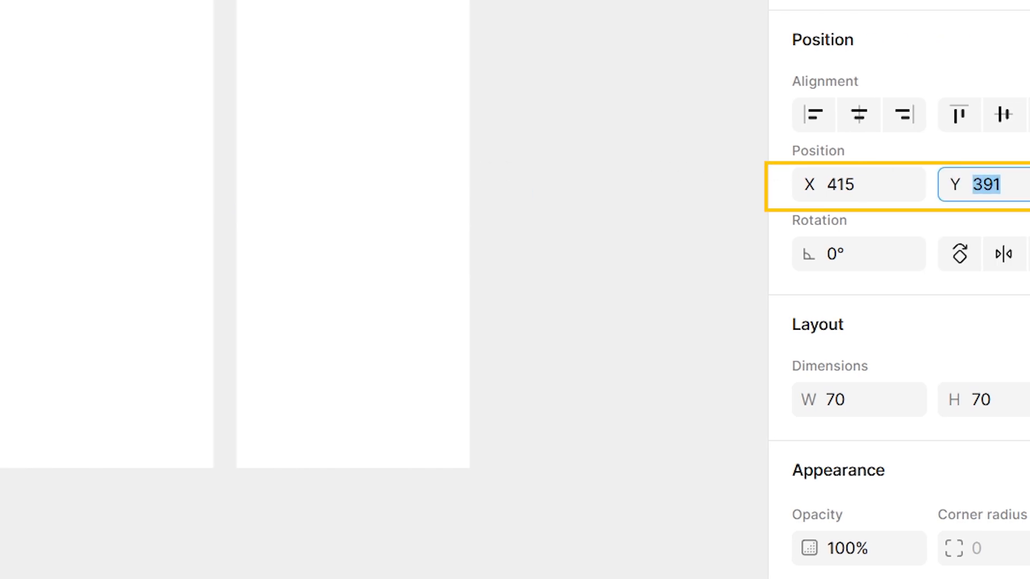
drag(809, 184, 11, 177)
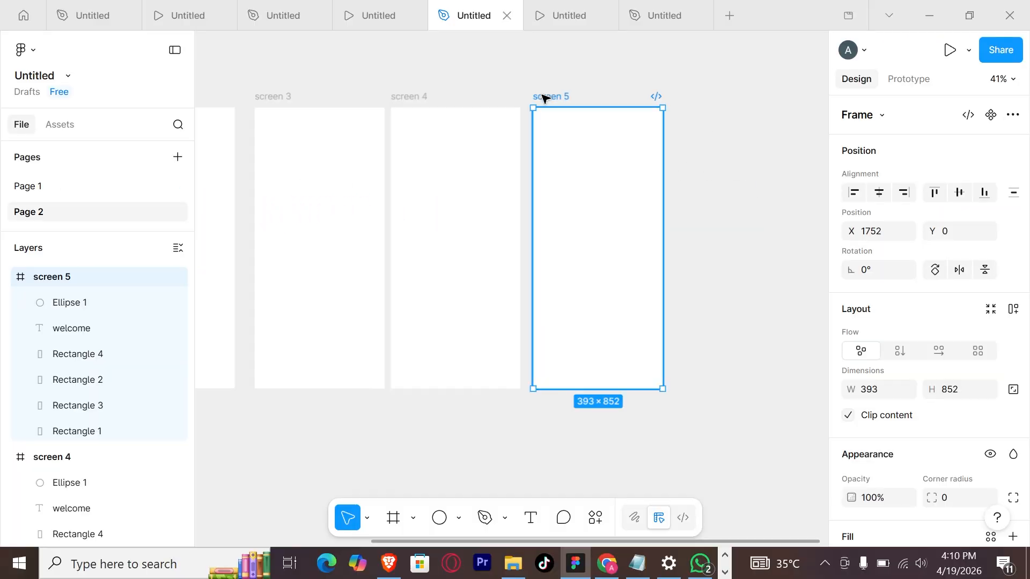
drag(544, 98, 687, 111)
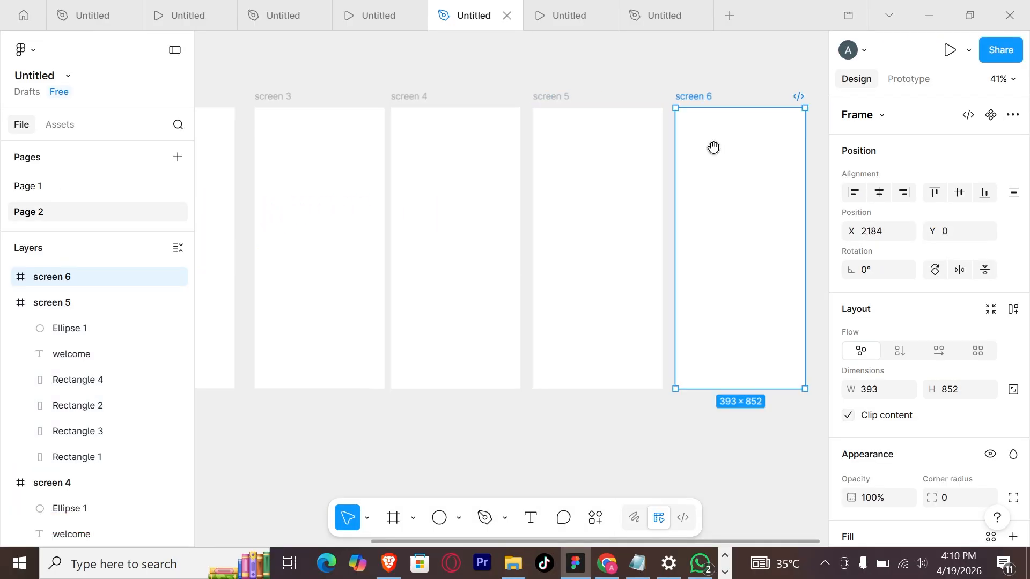
- Move the circle in screen 6 into the frame to X 256
drag(716, 182, 499, 175)
click(7, 276)
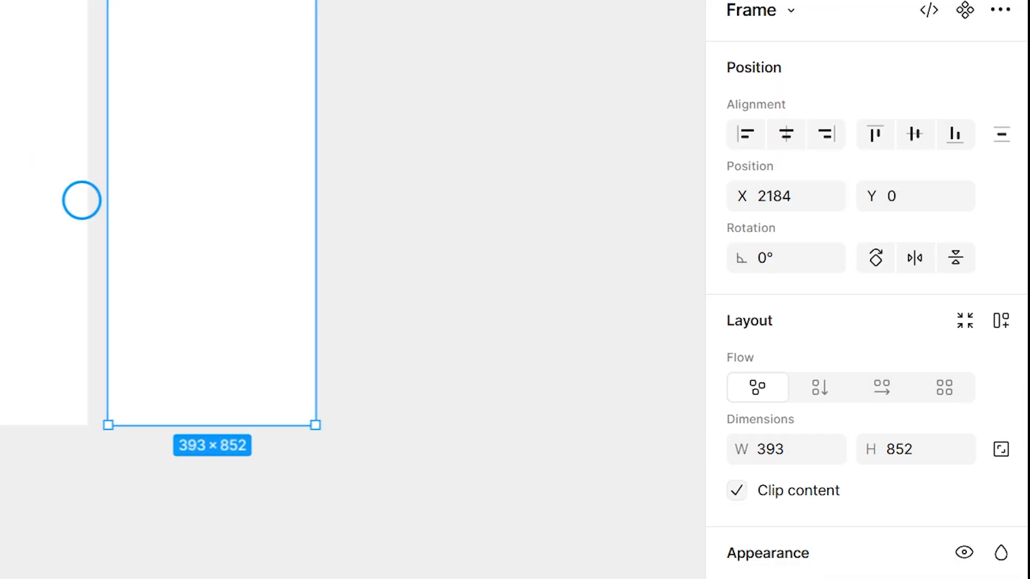
click(70, 303)
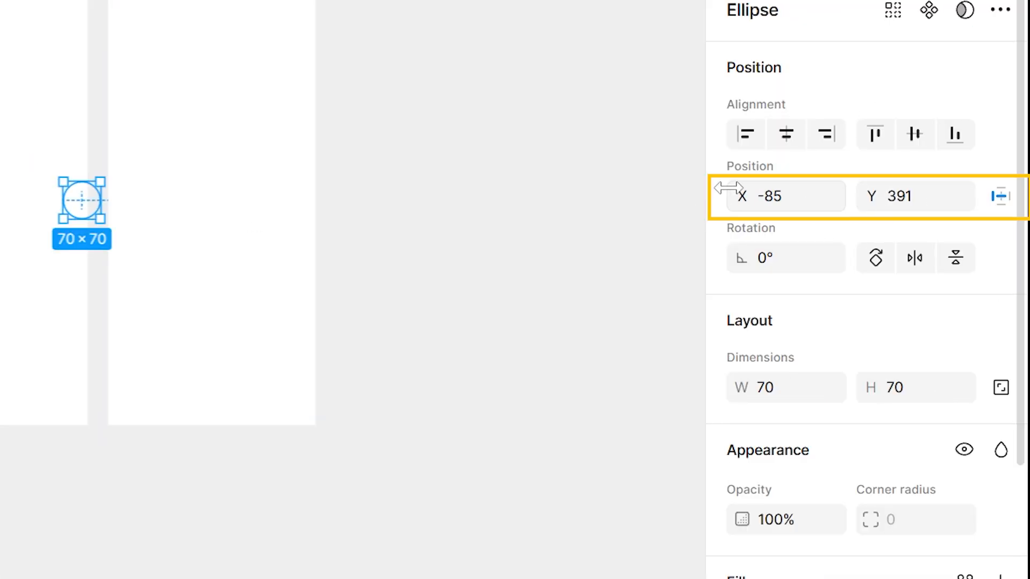
drag(794, 202, 806, 202)
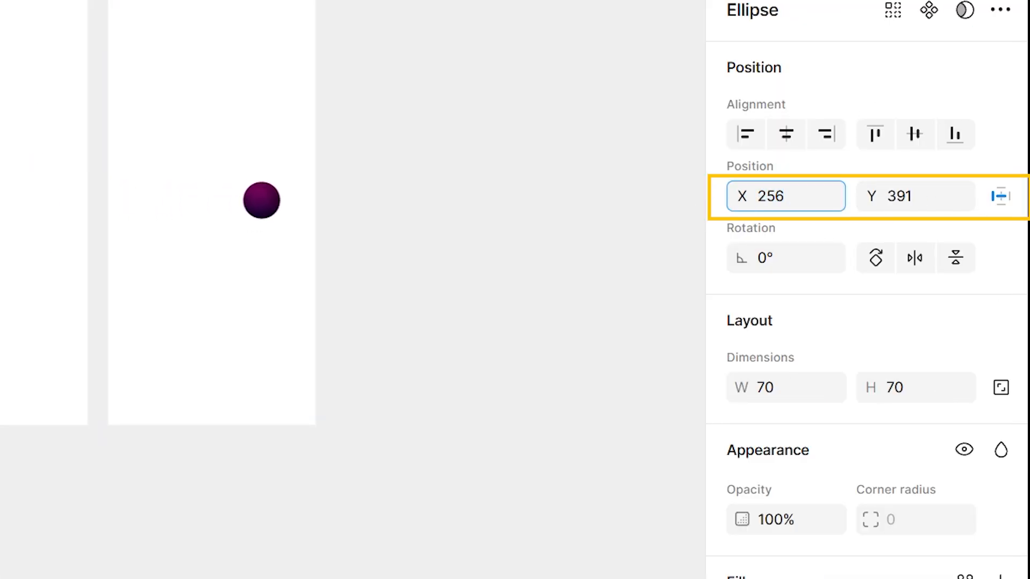
- Shrink the circle in screen 6 to 10 × 10 with locked proportions and centre it vertically at Y 421
scroll(859, 290, down, 5)
click(784, 130)
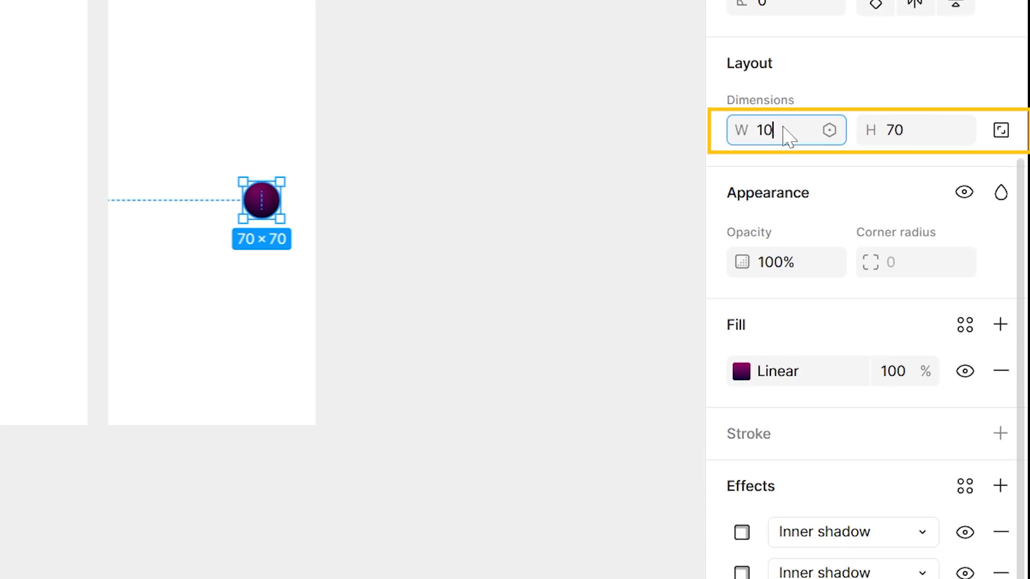
click(1000, 129)
scroll(961, 121, up, 5)
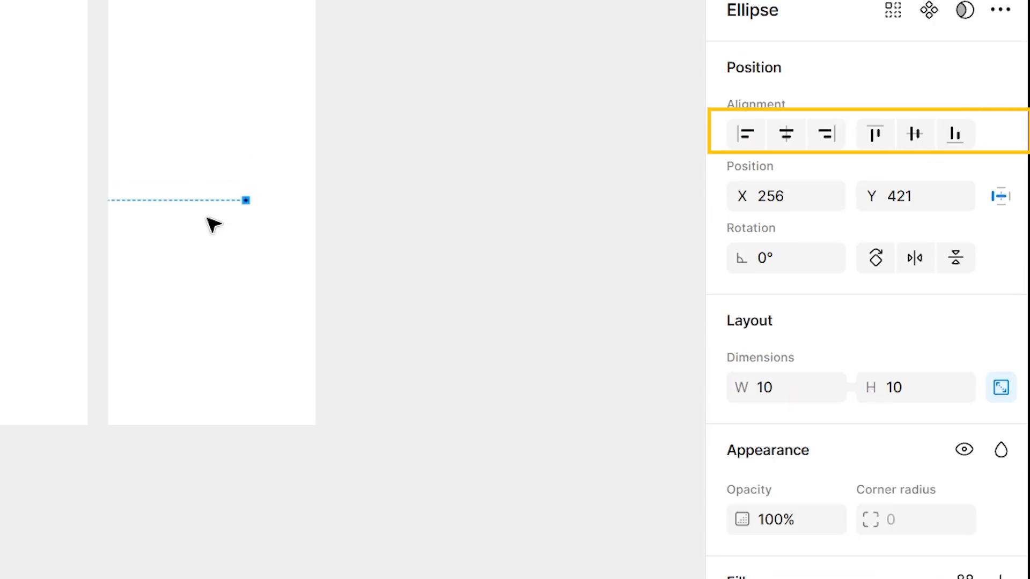
- Set the tiny welcome text in screen 6 to 100% opacity and font size 32
scroll(205, 201, up, 6)
click(197, 251)
scroll(151, 182, down, 2)
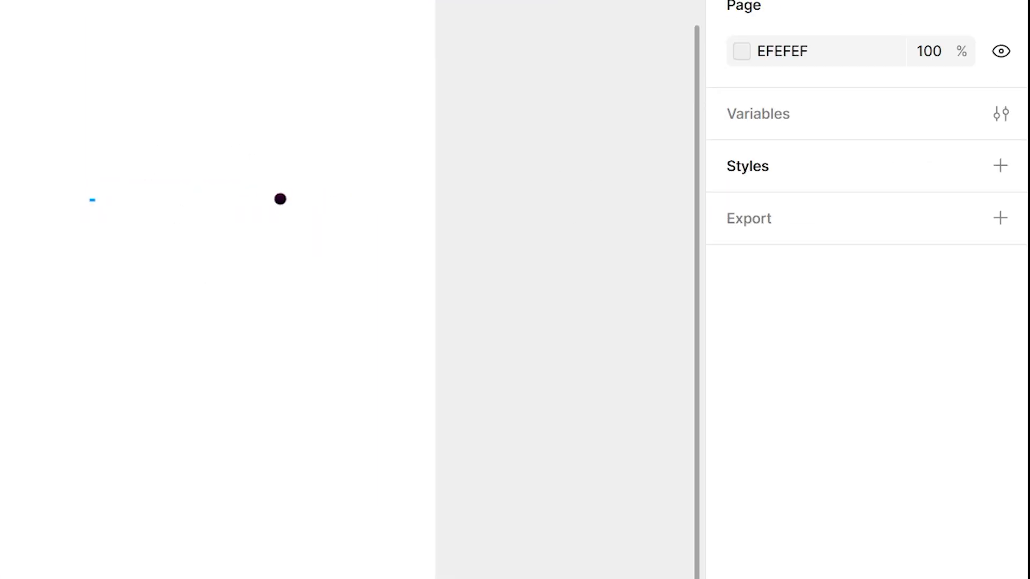
click(92, 200)
scroll(735, 230, down, 10)
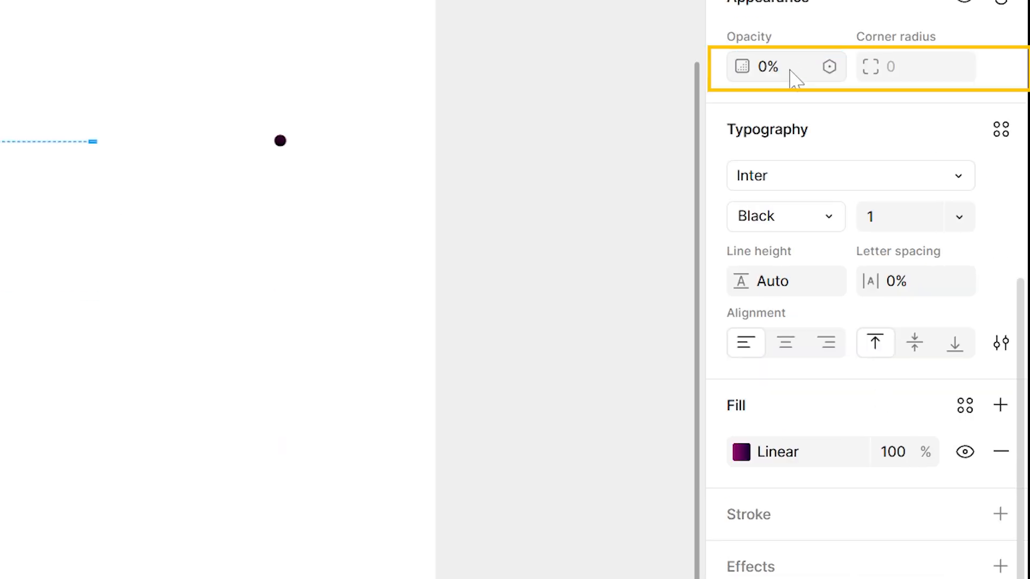
click(907, 216)
text(32)
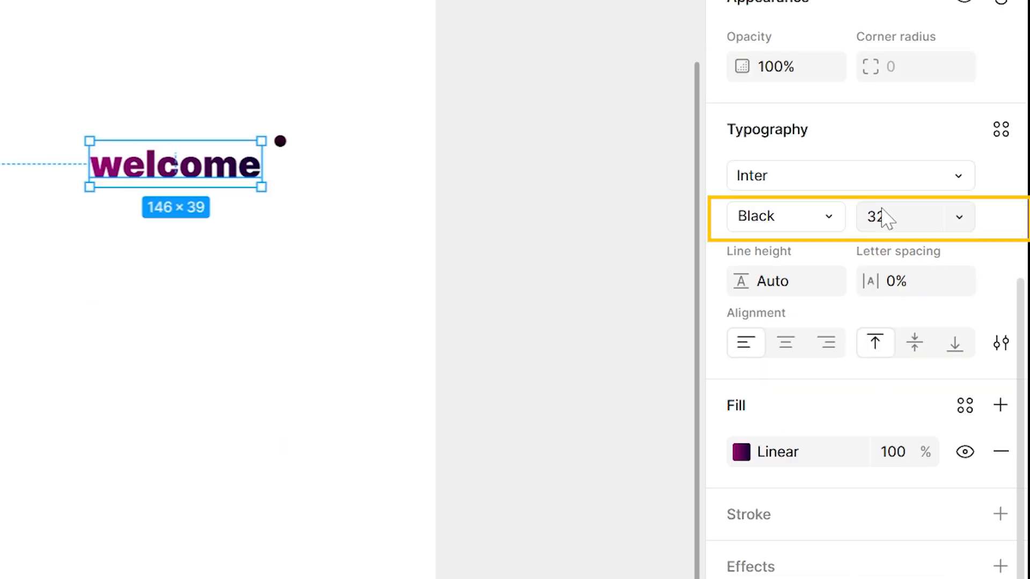
- Centre the welcome text vertically at Y 407 and adjust the Y position of the small circle beside it
scroll(820, 211, up, 10)
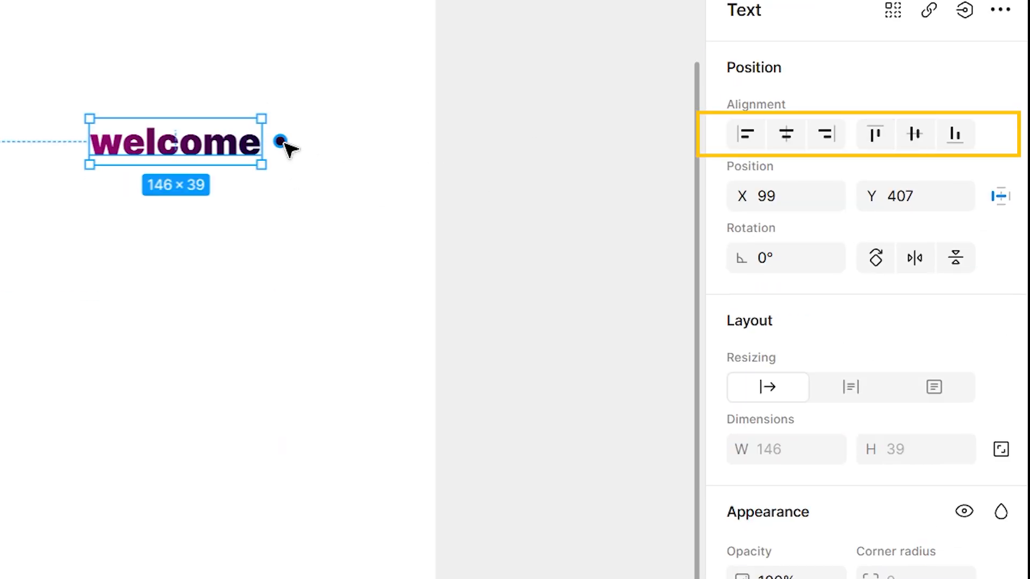
click(280, 142)
click(900, 196)
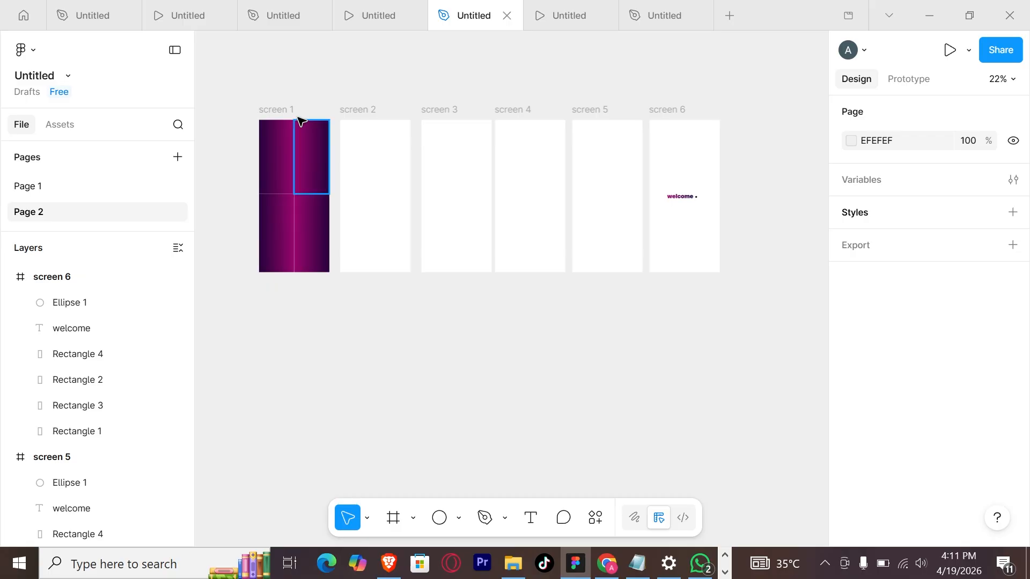
- Connect screen 1 to screen 2 in the prototype with an After delay trigger and a delay of 1
scroll(297, 119, up, 3)
click(244, 119)
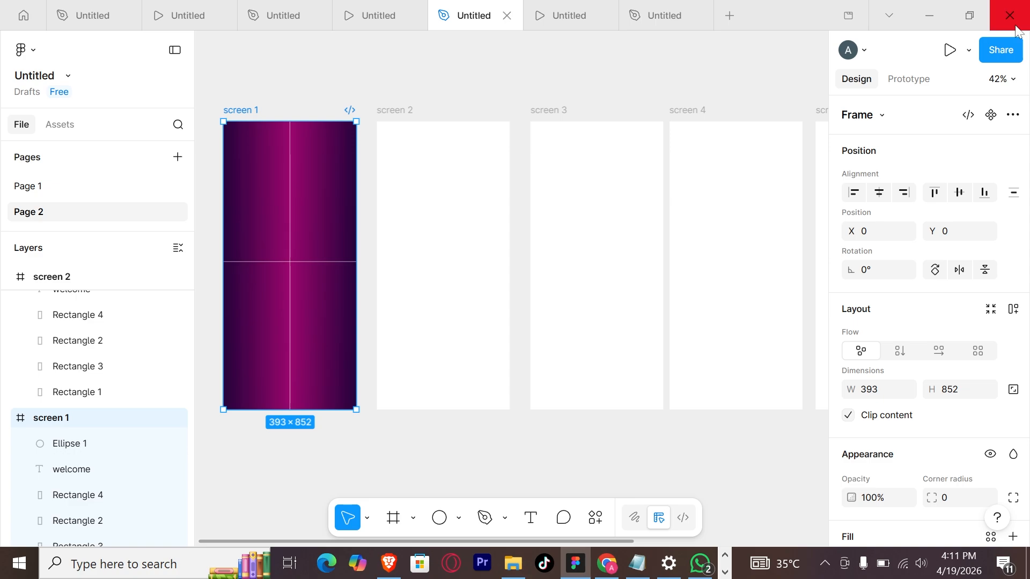
key(shift+e)
drag(356, 265, 441, 272)
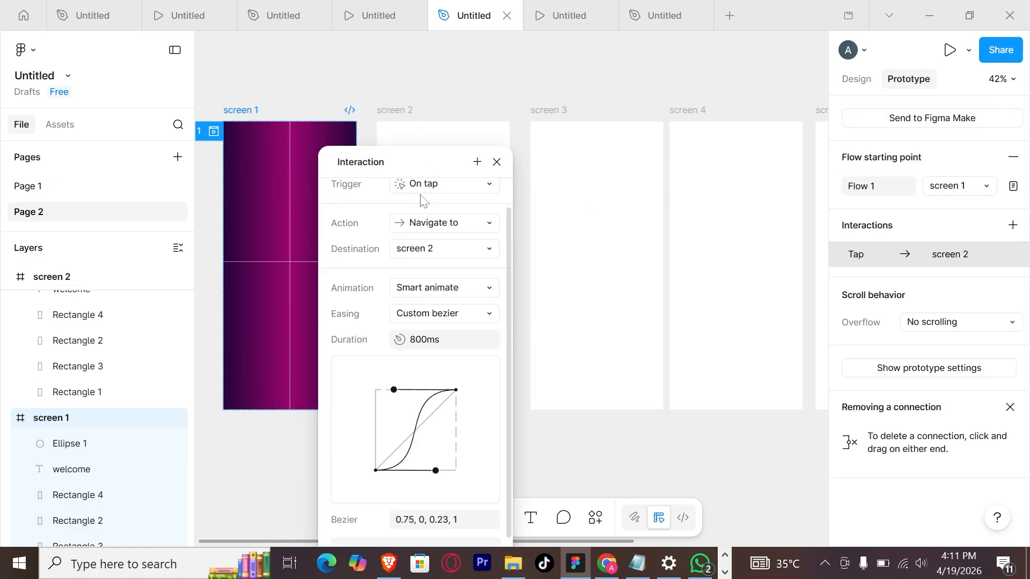
click(428, 198)
click(422, 392)
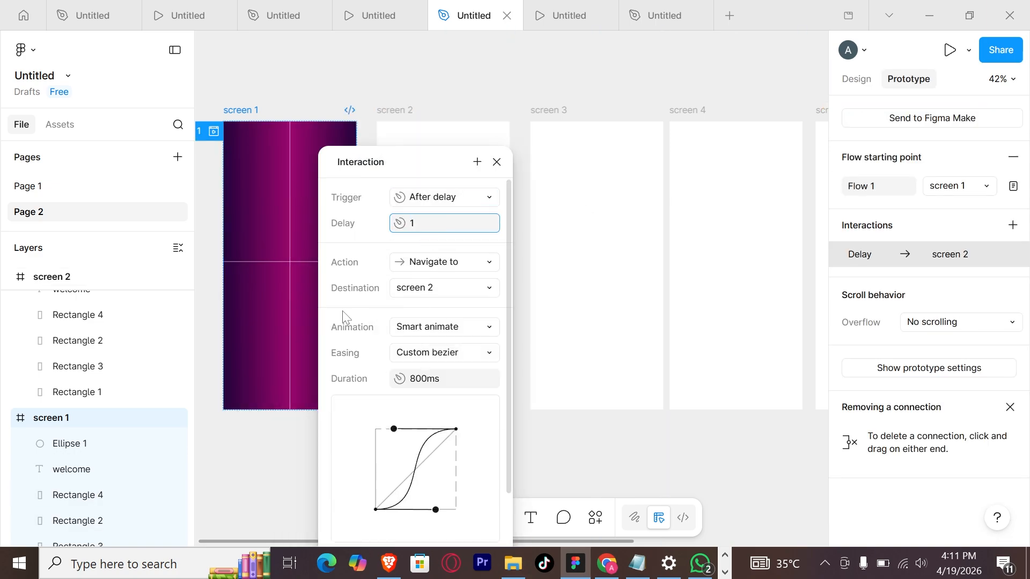
scroll(432, 450, down, 2)
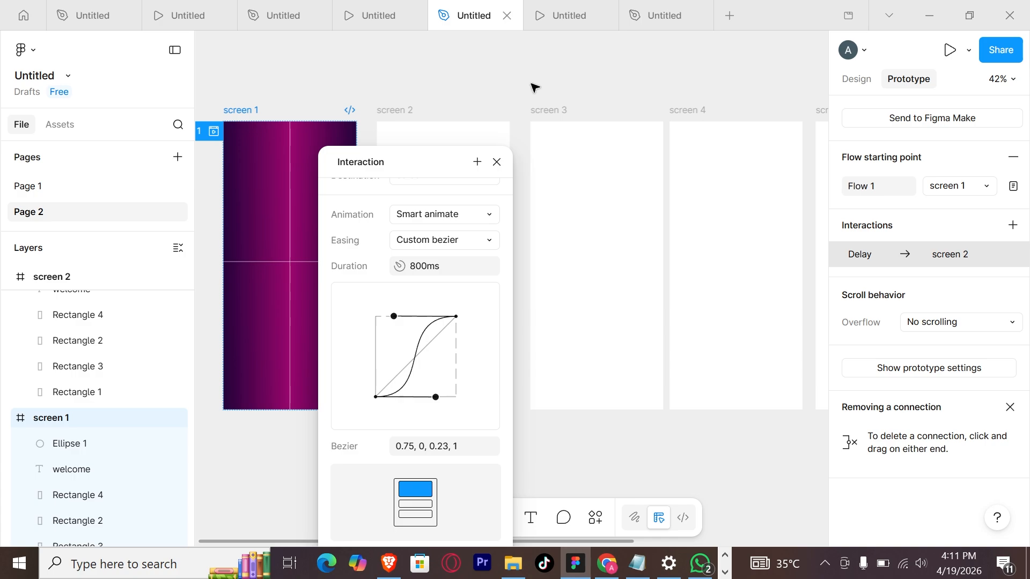
click(497, 162)
- Connect screen 2 to screen 3 with an After delay trigger
click(461, 142)
drag(509, 266, 568, 268)
click(547, 142)
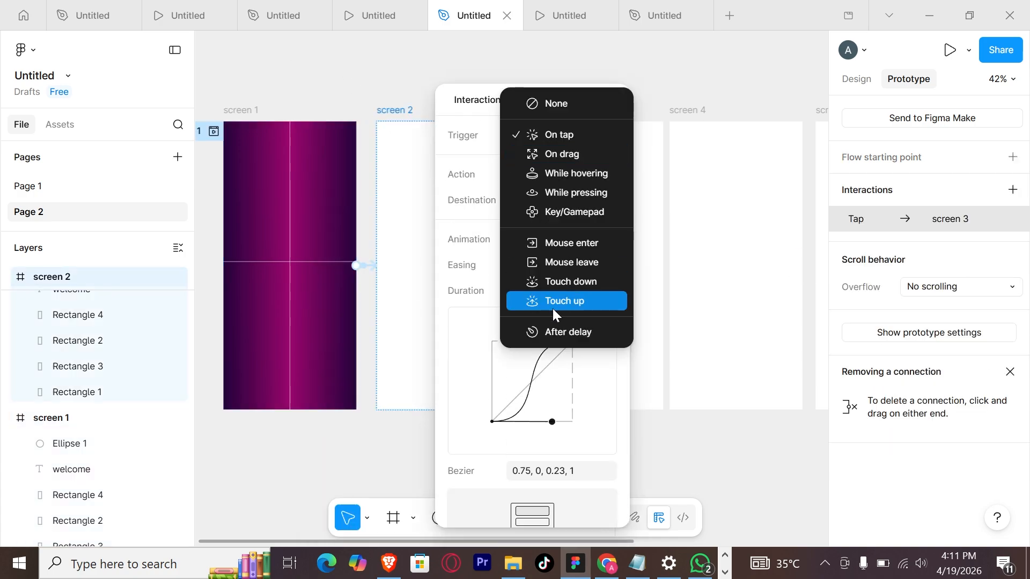
click(554, 333)
scroll(549, 281, down, 3)
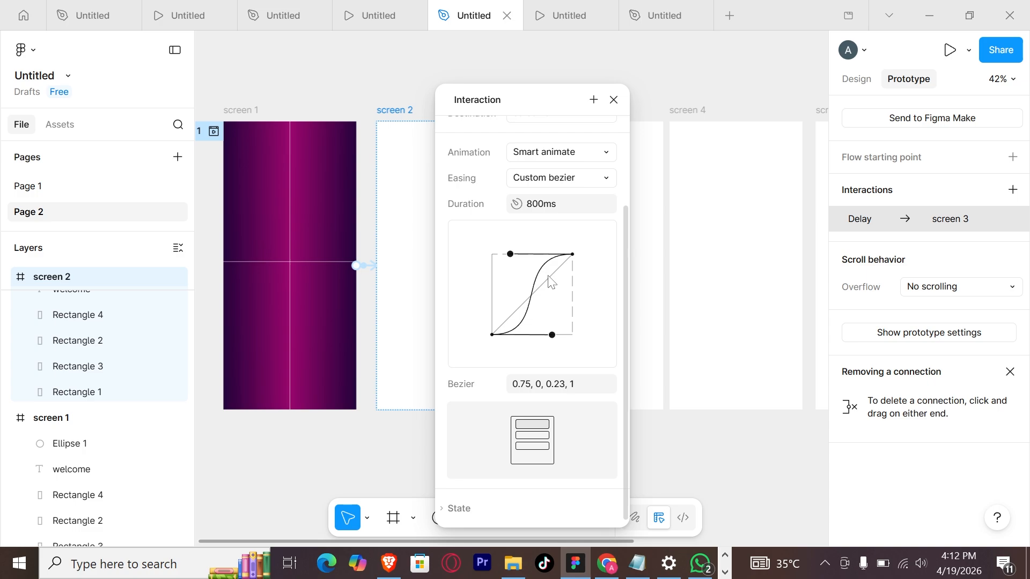
click(614, 100)
- Connect screen 3 to screen 4 with an After delay trigger
click(533, 112)
drag(666, 266, 676, 267)
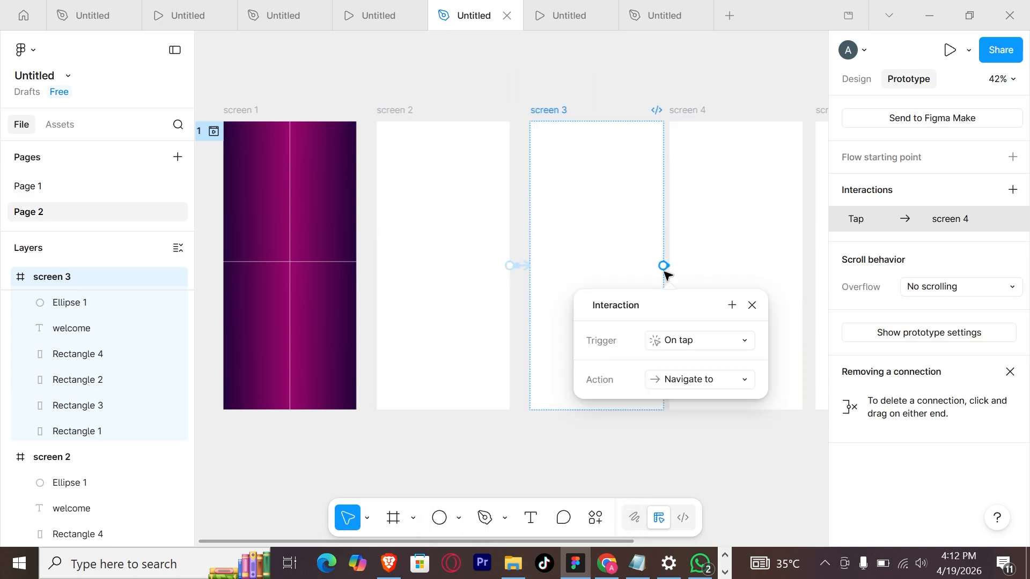
click(649, 331)
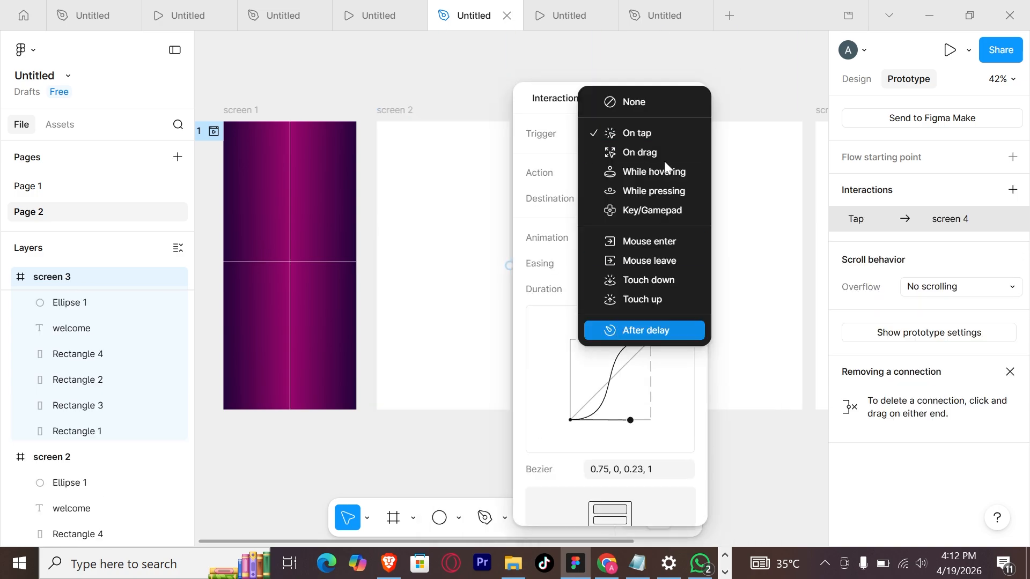
click(691, 98)
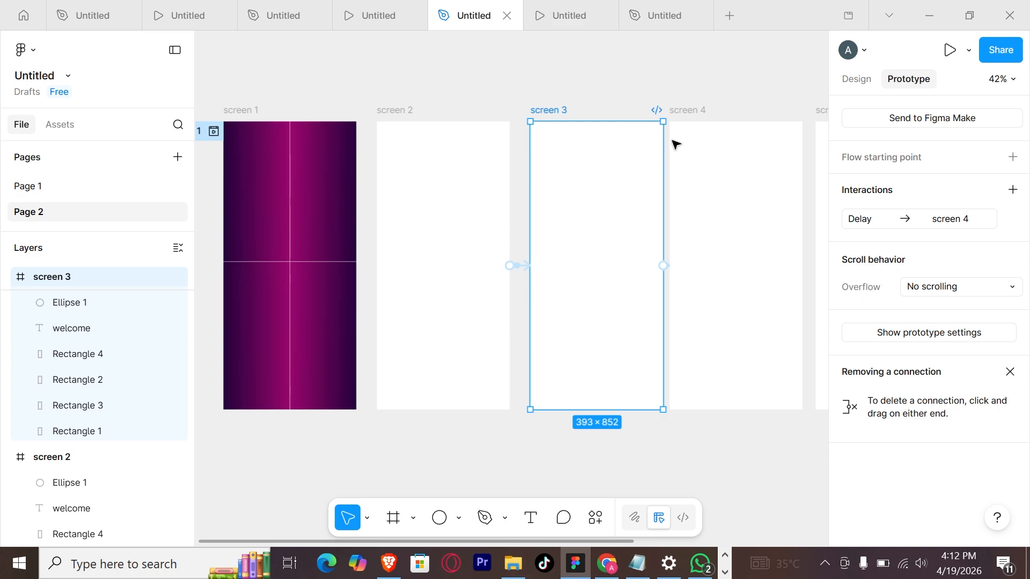
- Connect screen 4 to screen 5 with an After delay trigger
click(710, 155)
drag(711, 155, 322, 163)
drag(406, 275, 471, 267)
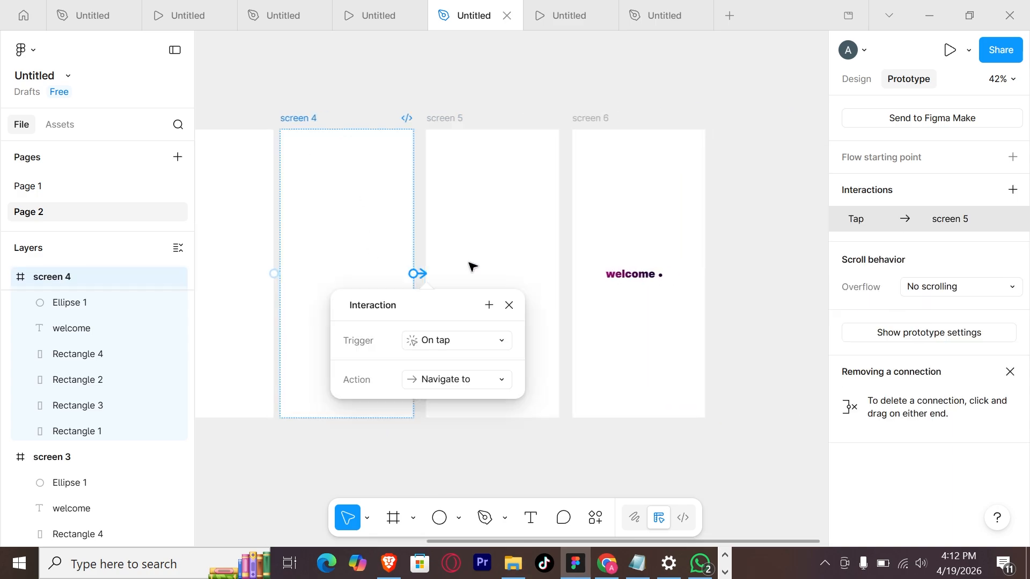
click(474, 159)
click(490, 356)
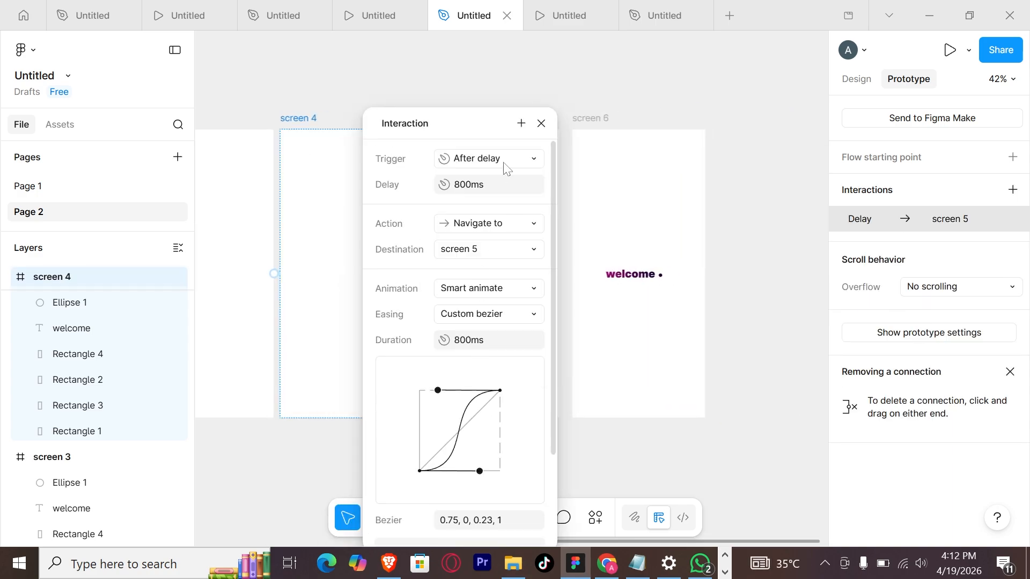
key(Escape)
- Connect screen 5 to screen 6 with an After delay trigger, keeping Navigate to as the action
click(472, 142)
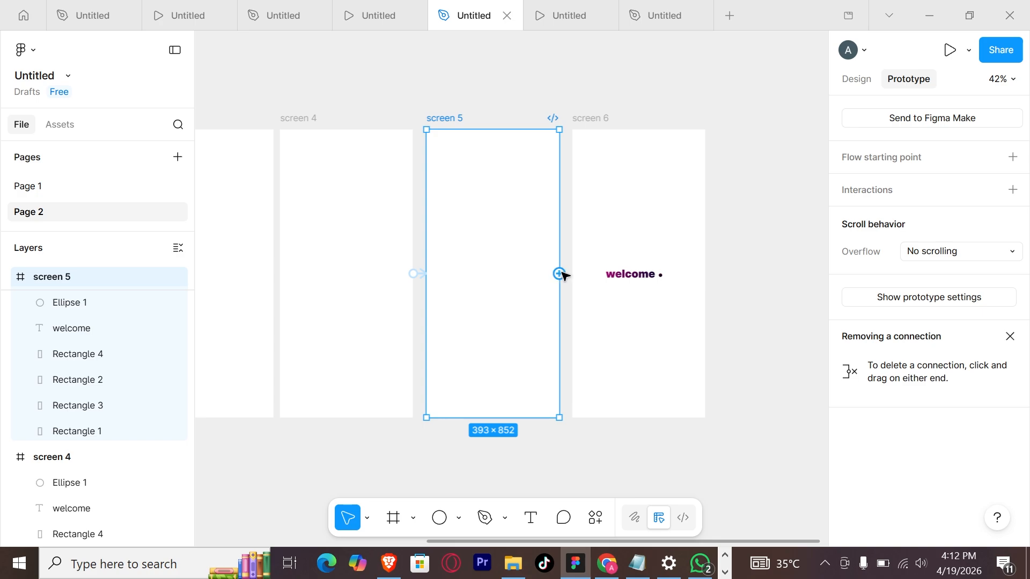
drag(560, 274, 593, 108)
scroll(593, 152, up, 3)
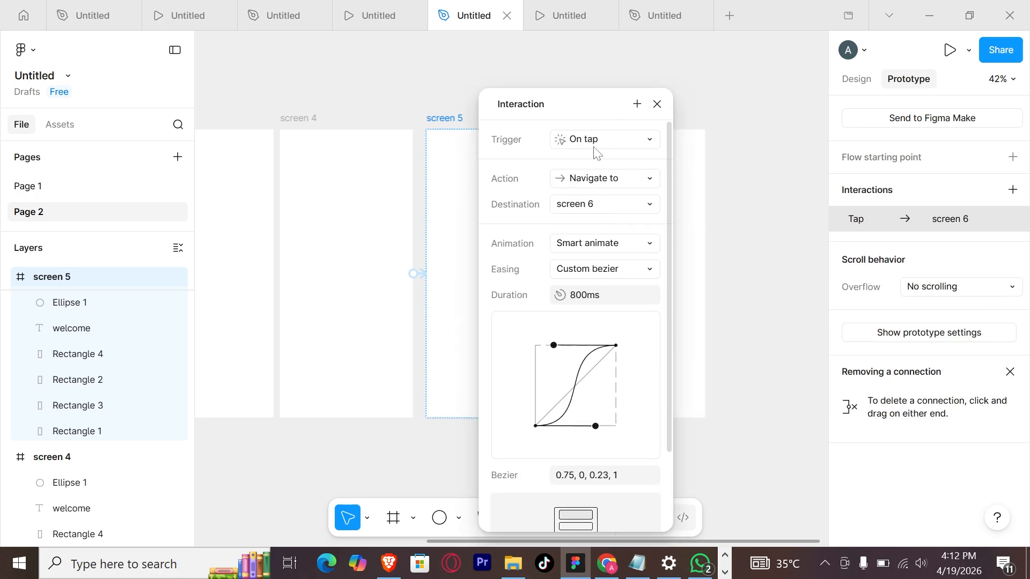
click(593, 142)
click(579, 337)
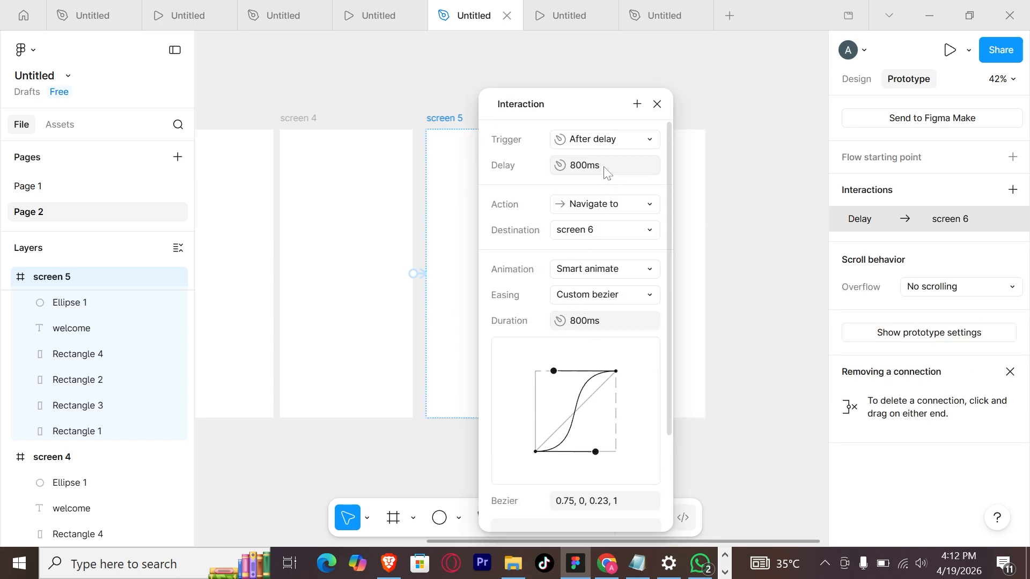
click(590, 204)
click(571, 201)
click(657, 104)
scroll(633, 103, down, 5)
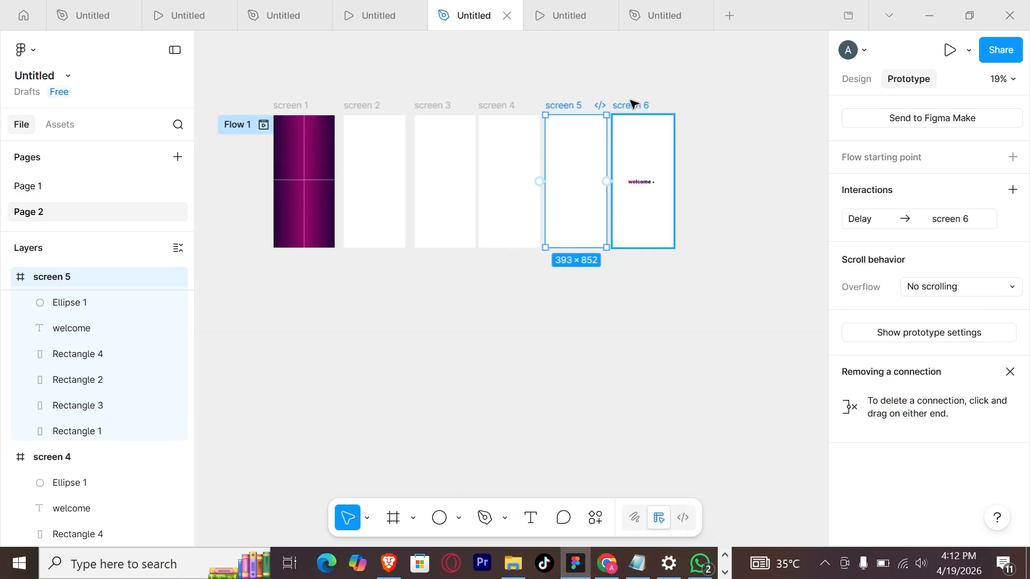